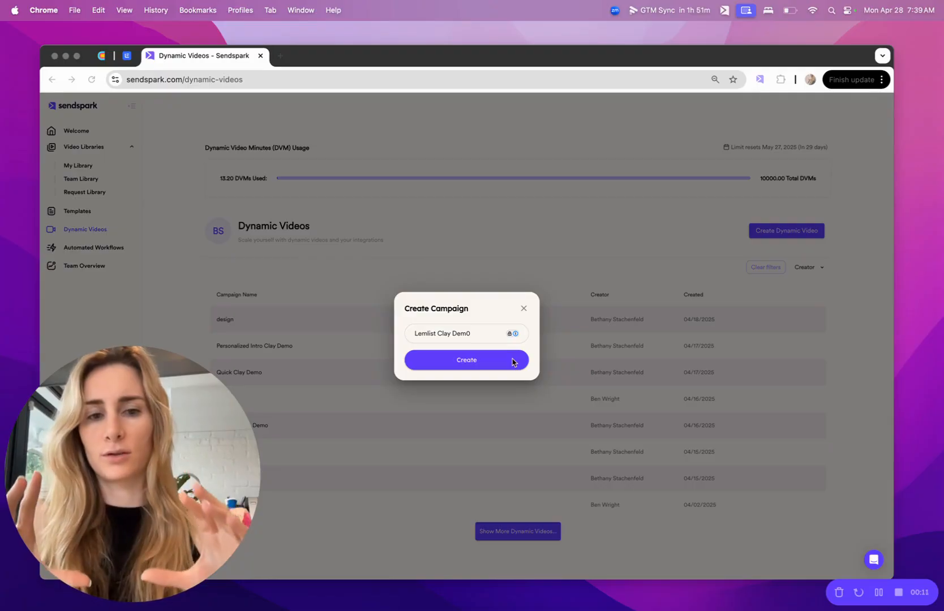
# Create the Lemlist Clay Dem0 campaign using the sample video and play its preview
pyautogui.click(474, 365)
pyautogui.click(474, 366)
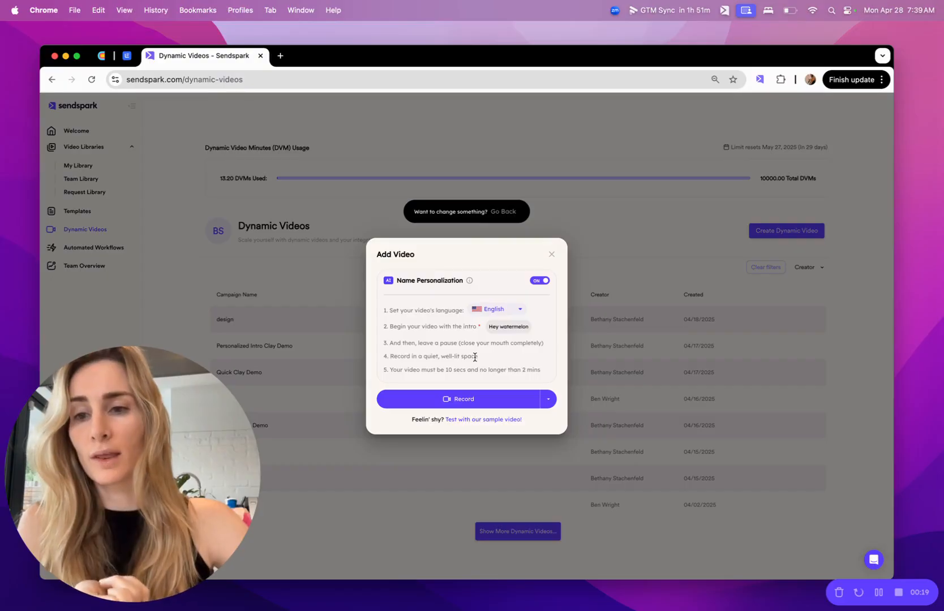
pyautogui.click(461, 420)
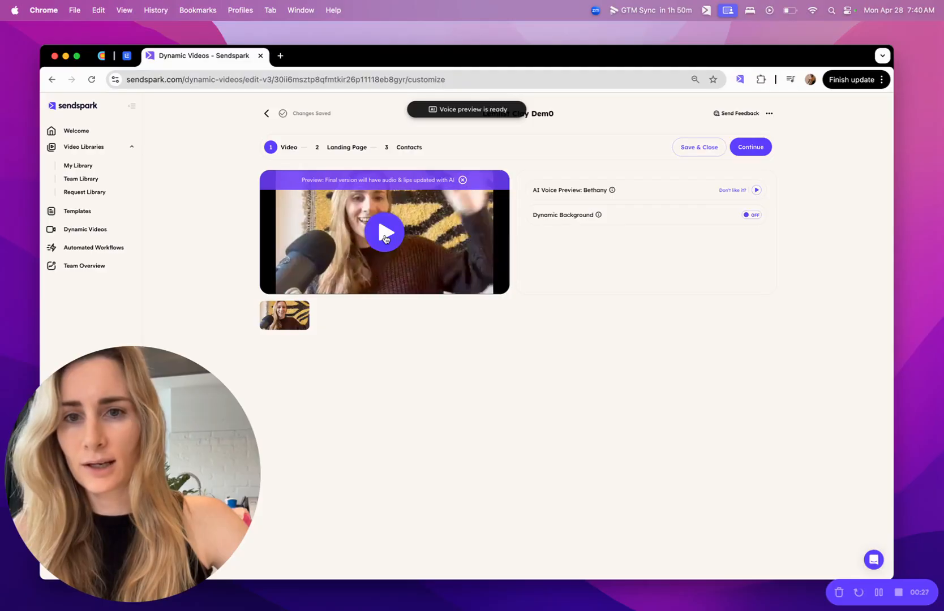
pyautogui.click(385, 235)
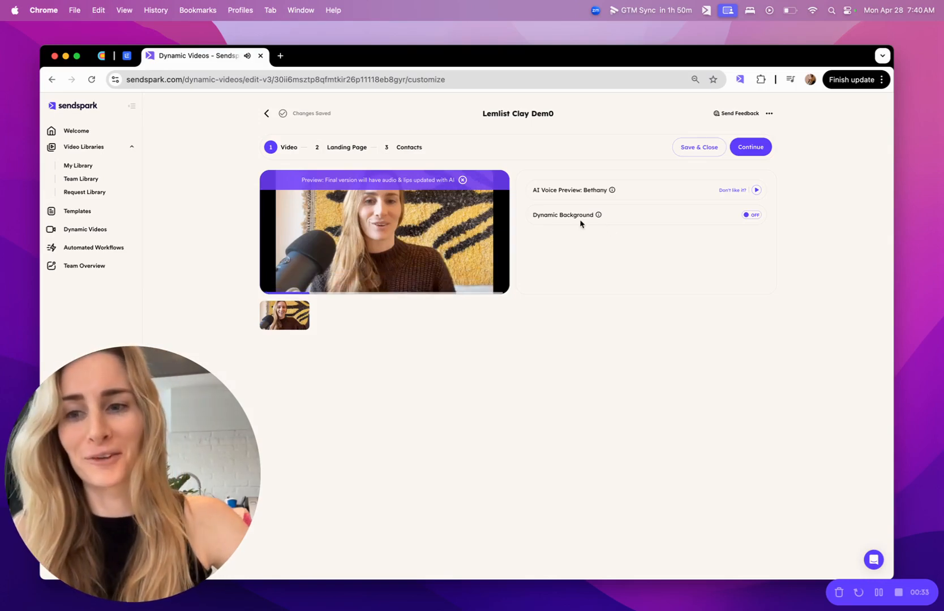
# Turn on Dynamic Background and fix the camera bubble in the Top Right corner
pyautogui.click(752, 215)
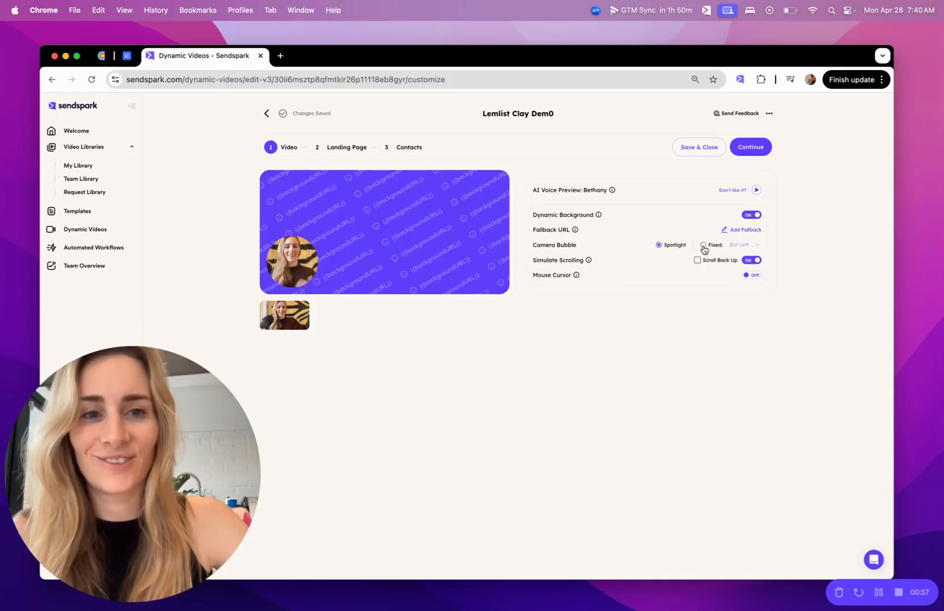
pyautogui.click(704, 244)
pyautogui.click(742, 245)
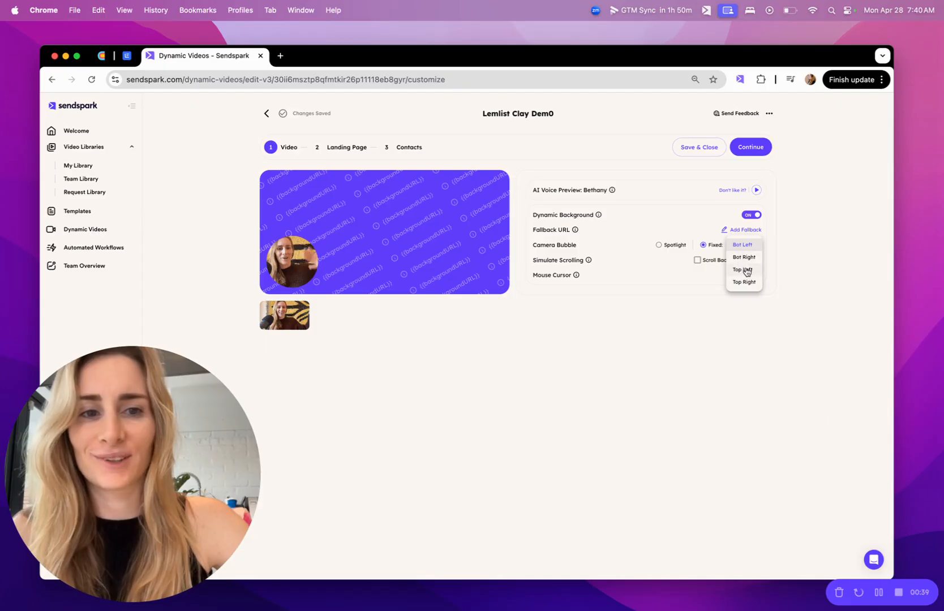
pyautogui.click(742, 268)
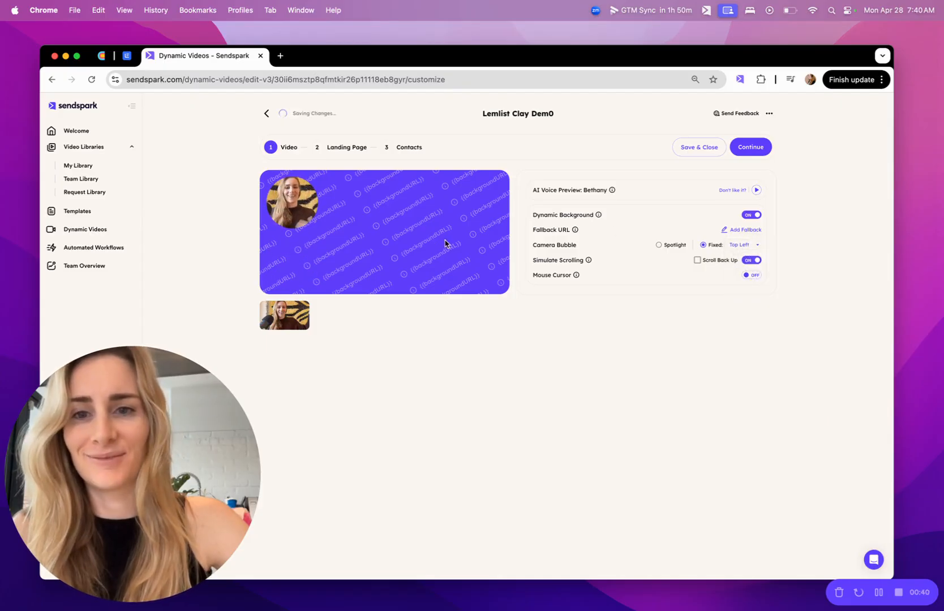
pyautogui.click(755, 245)
pyautogui.click(750, 258)
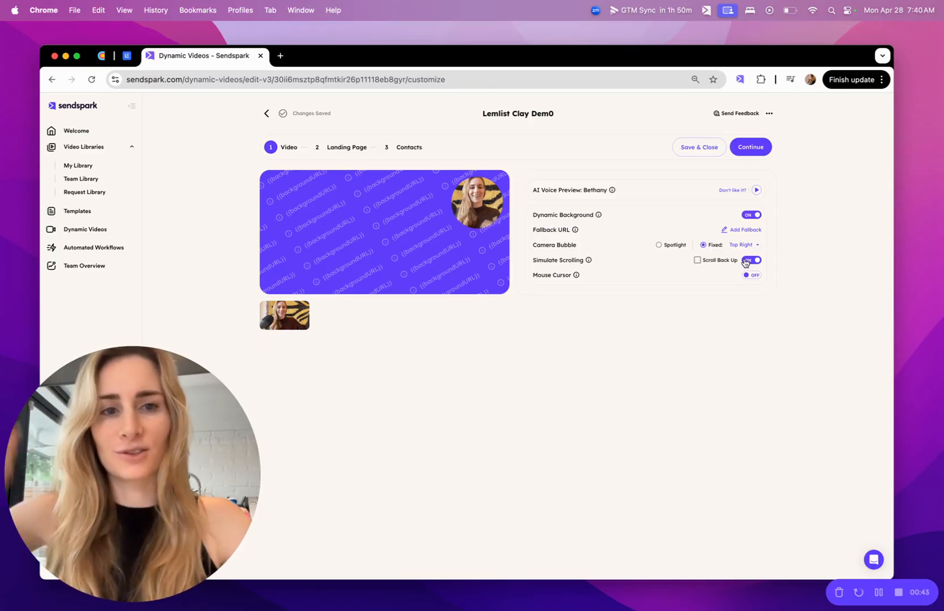
# Enable Scroll Back Up for simulated scrolling and briefly check the Clay table tab
pyautogui.click(697, 261)
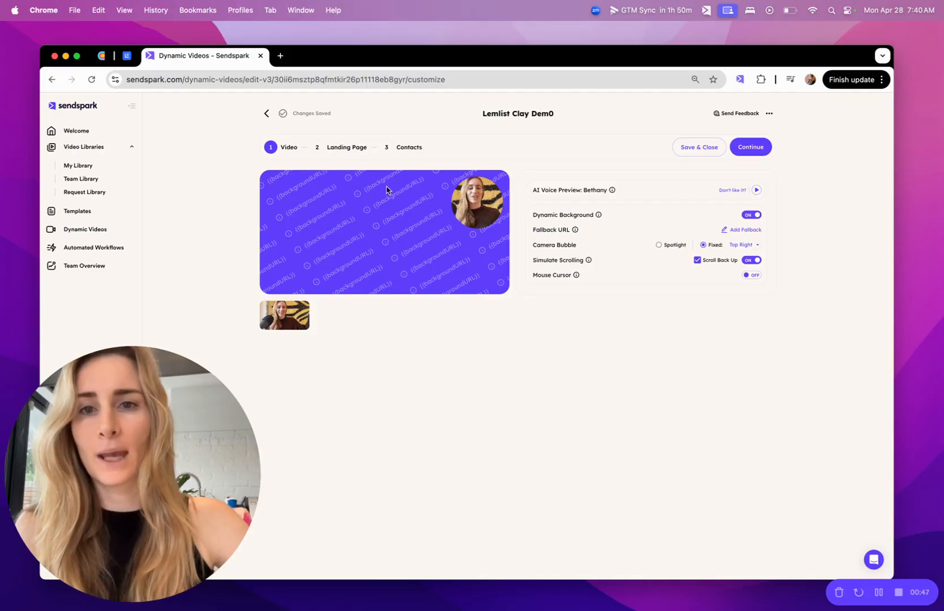
pyautogui.click(103, 58)
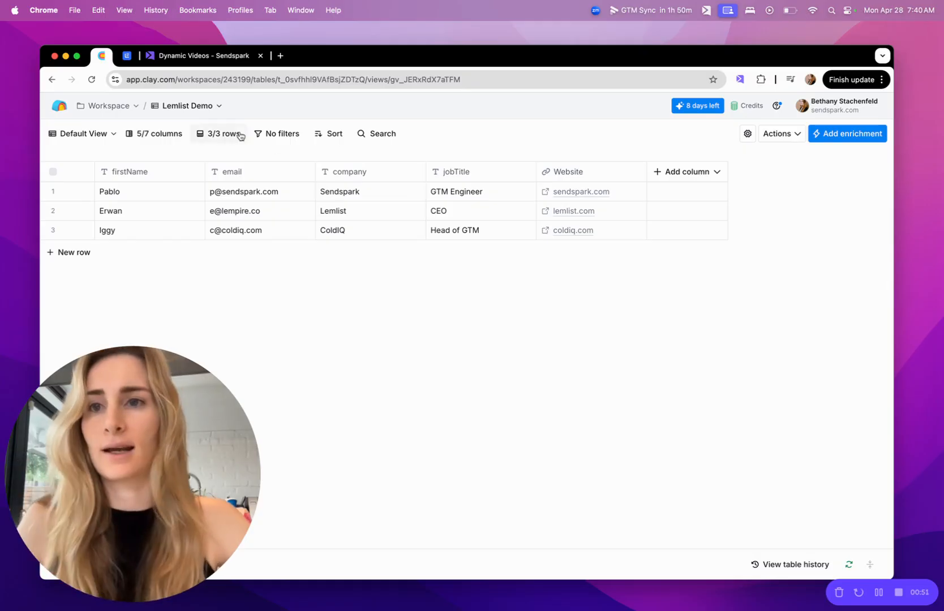
pyautogui.click(200, 62)
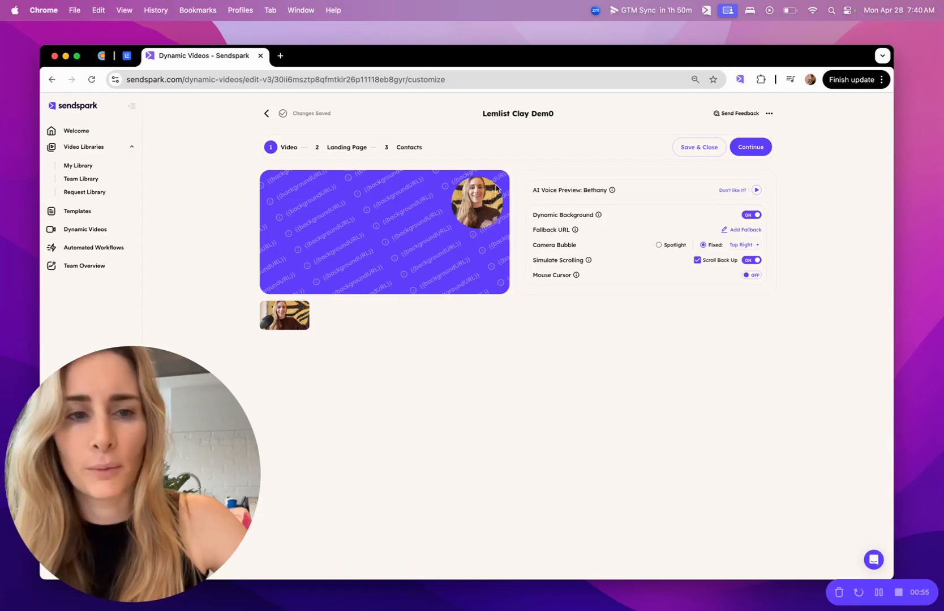
# Set the fallback URL to the default sendspark.com address
pyautogui.click(363, 147)
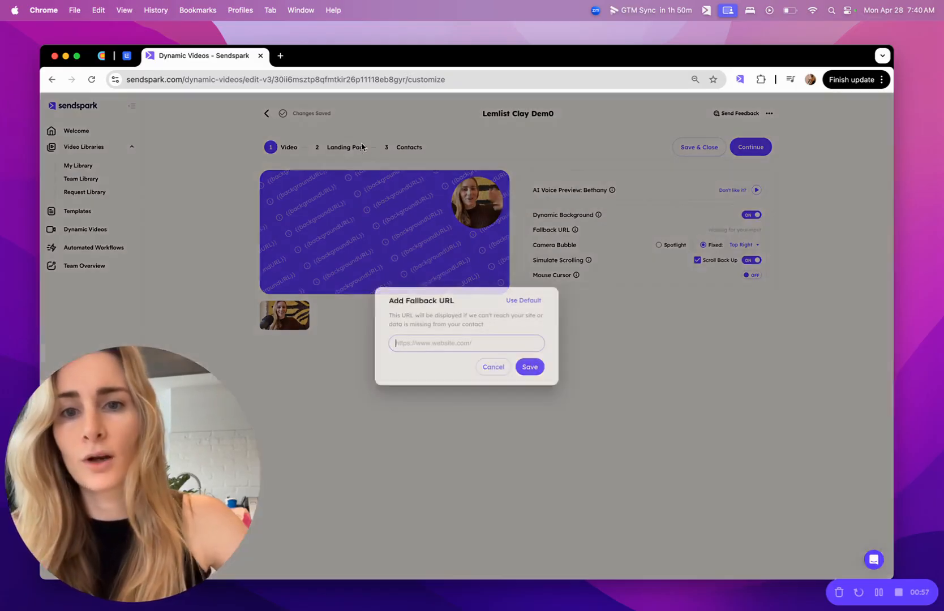
pyautogui.click(519, 303)
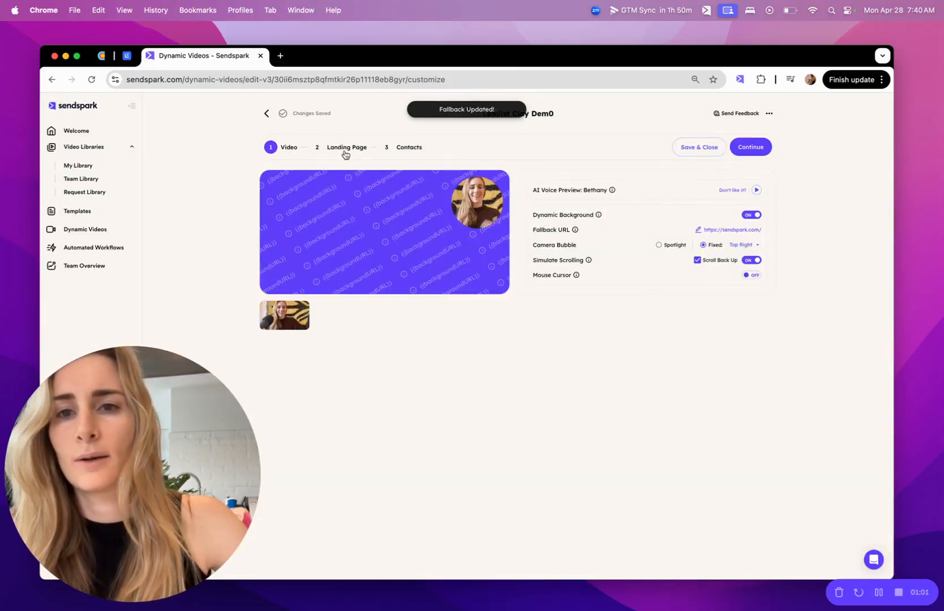
# Open the landing page settings and apply the "quick template" template
pyautogui.click(345, 151)
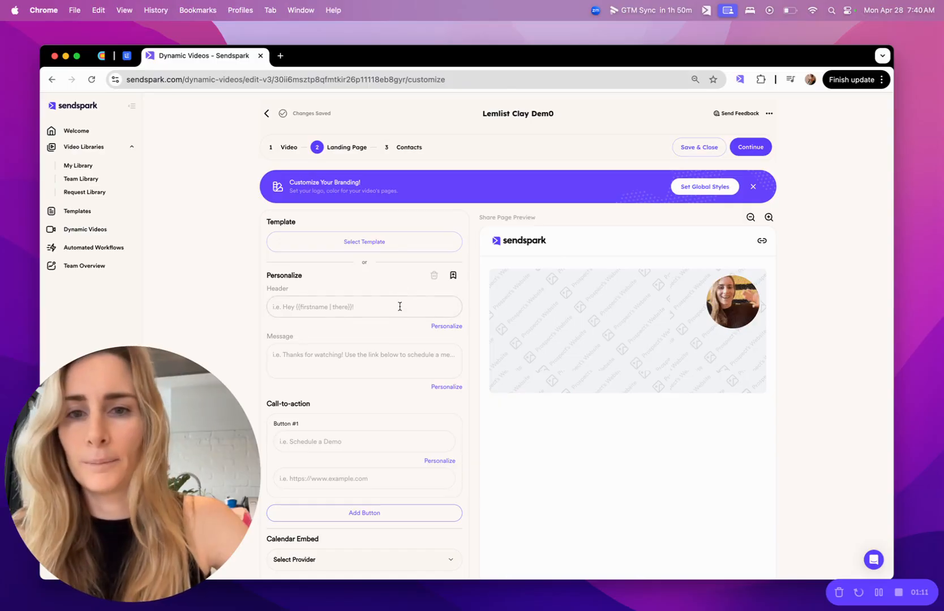
pyautogui.click(390, 241)
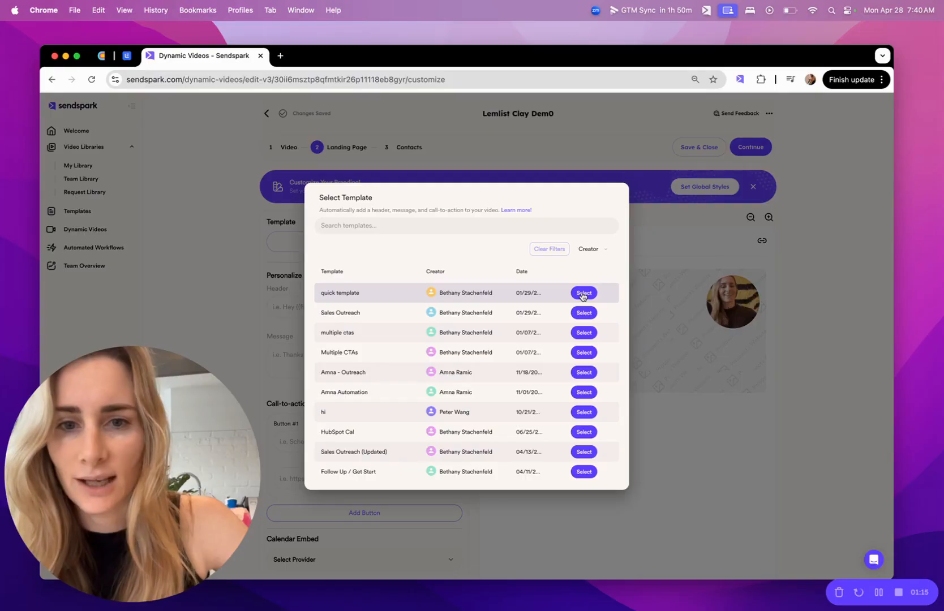
pyautogui.click(584, 293)
pyautogui.scroll(-2, 427, 297)
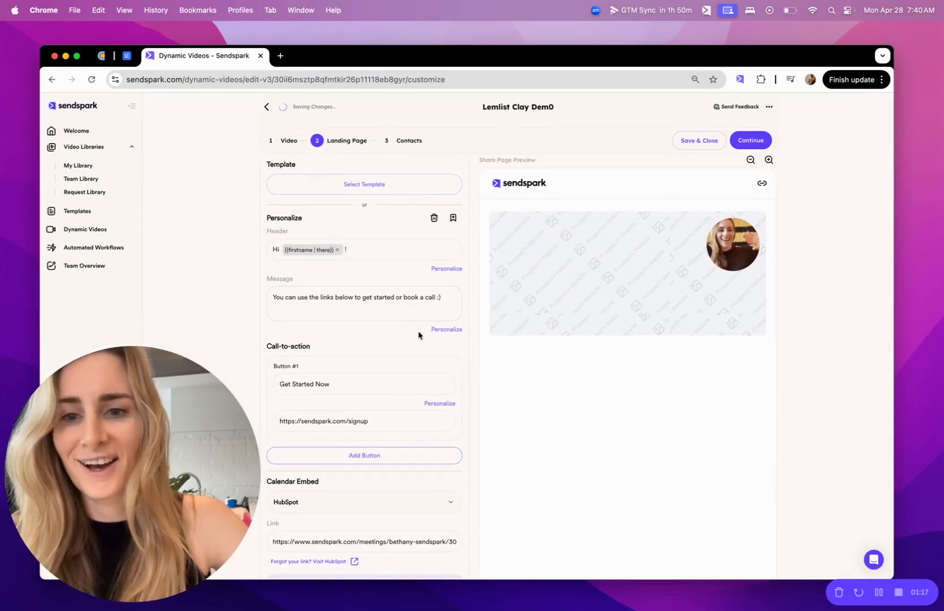
# Examine the calendar embed provider options for the landing page
pyautogui.scroll(-3, 419, 333)
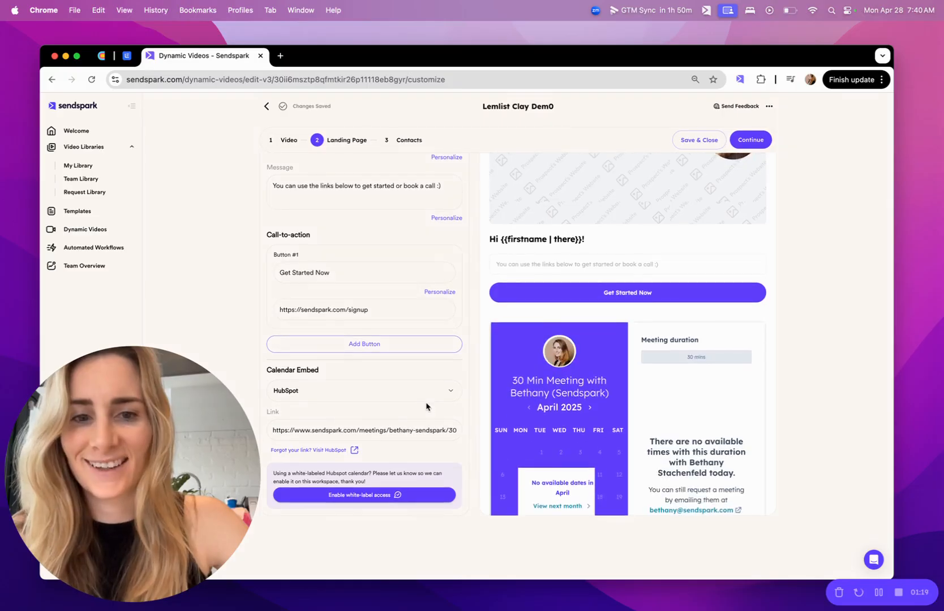
pyautogui.click(376, 392)
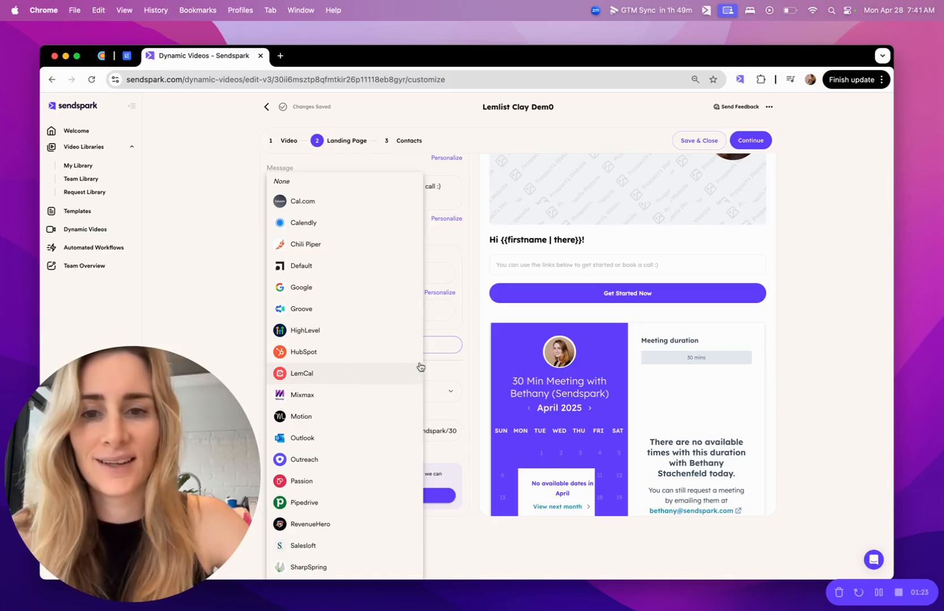
pyautogui.click(472, 369)
pyautogui.scroll(5, 472, 374)
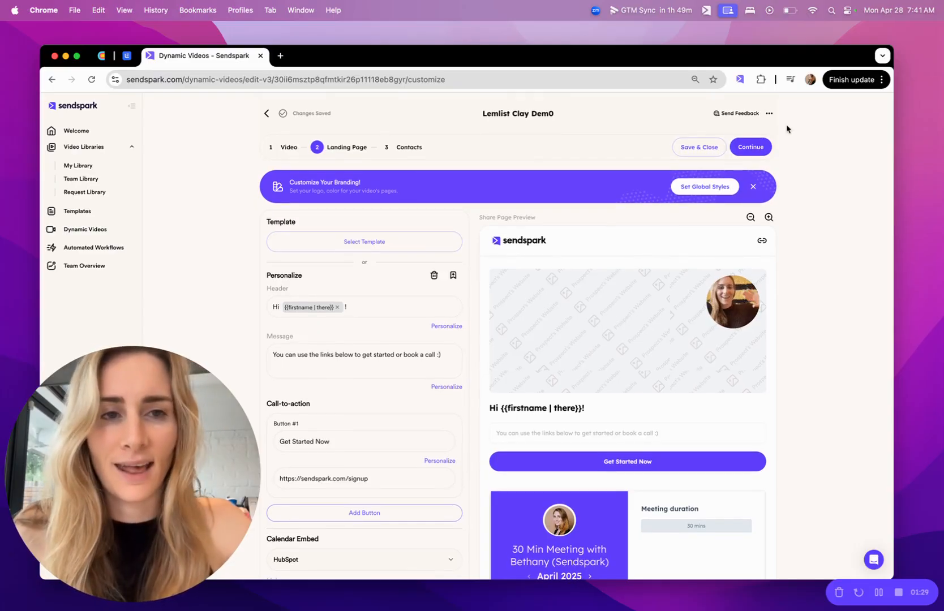
# Continue to Contacts and enter the first contact's first name
pyautogui.click(761, 148)
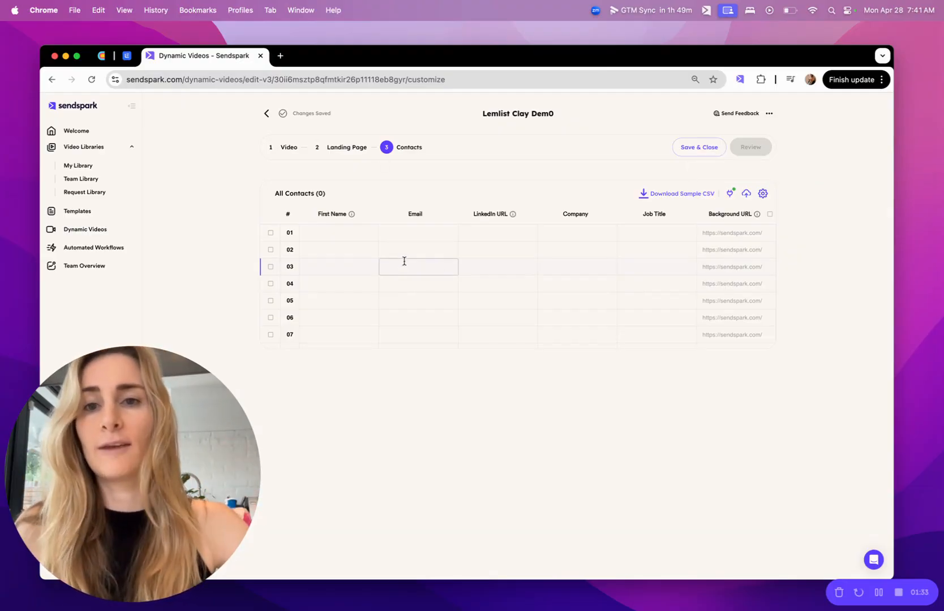
pyautogui.click(365, 239)
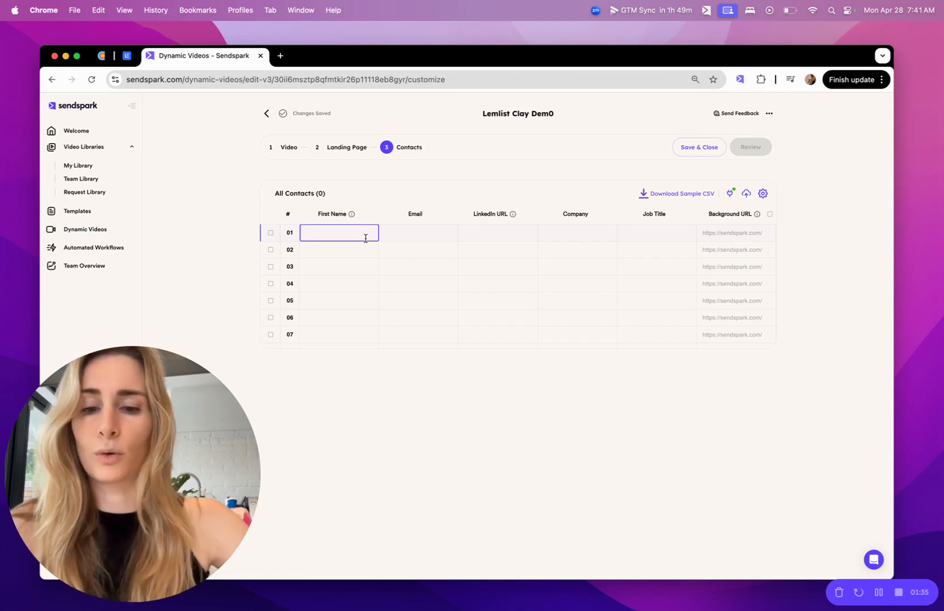
pyautogui.write('Charle')
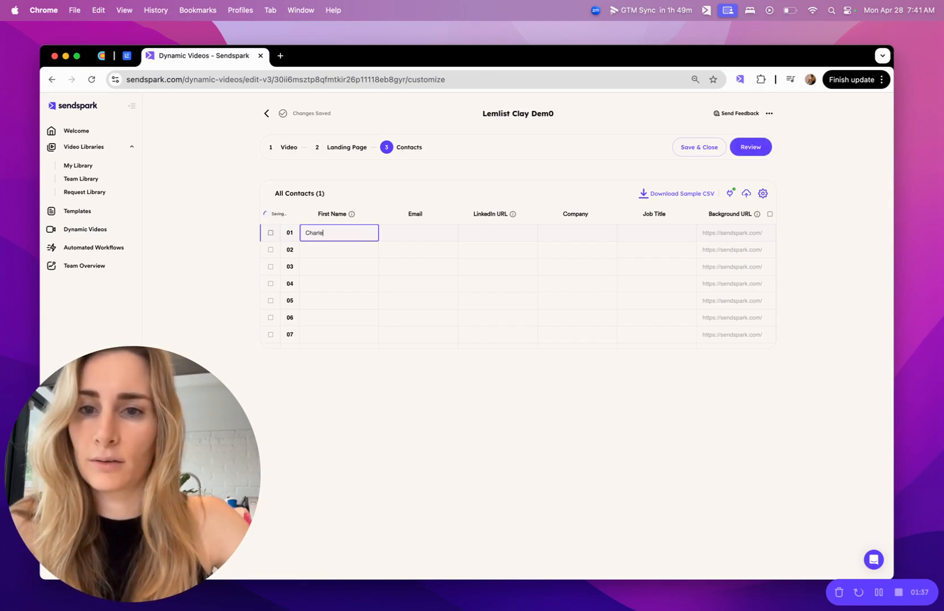
pyautogui.write('s')
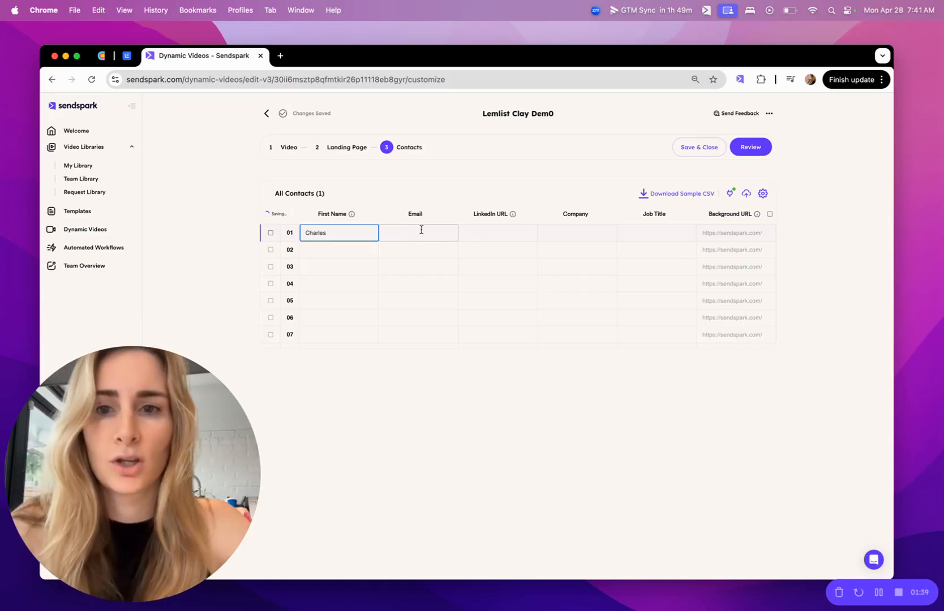
# Set the first contact's background URL to lemlist.com
pyautogui.click(745, 233)
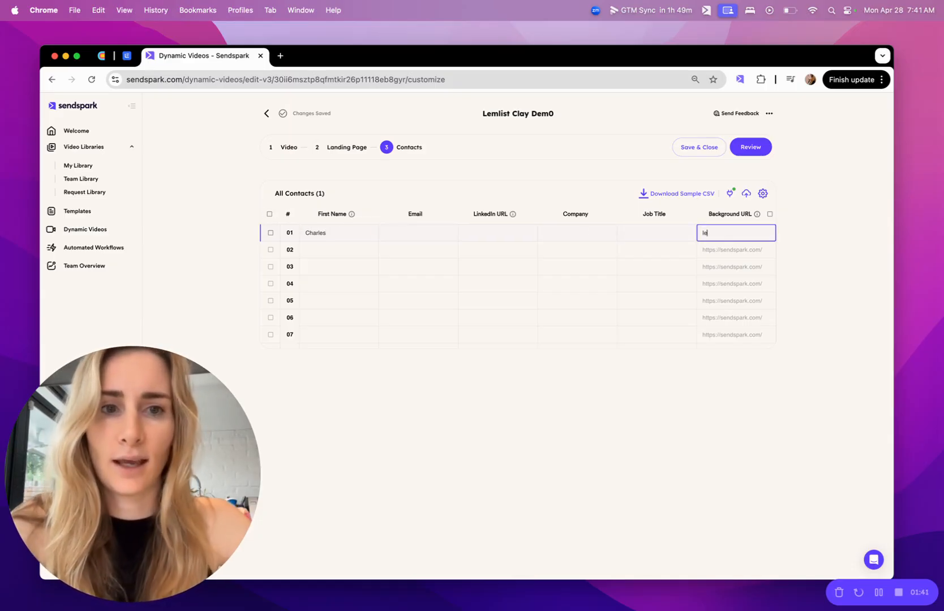
pyautogui.write('lemlist')
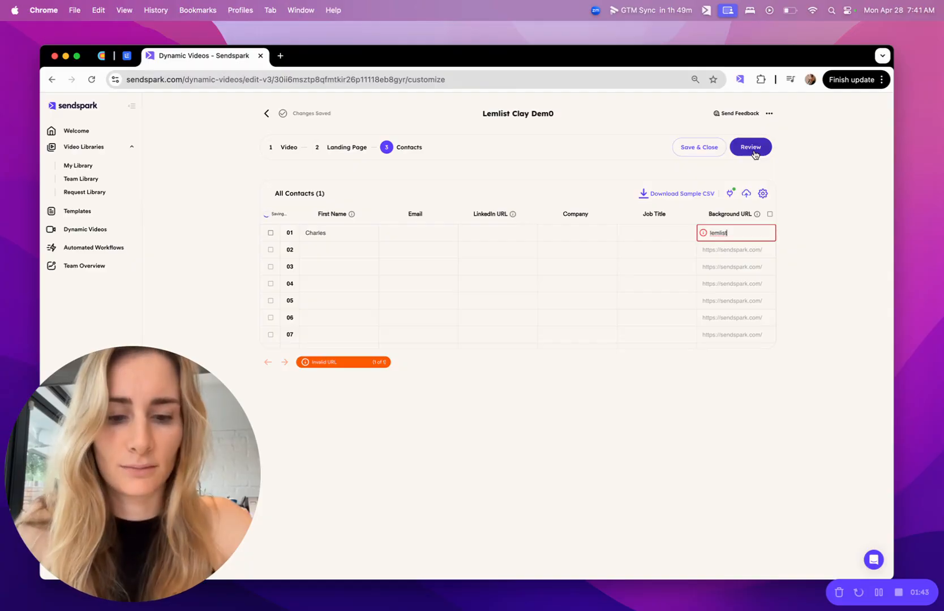
pyautogui.write('.com')
# Review the campaign, generate the videos, and dismiss the confirmation
pyautogui.click(836, 158)
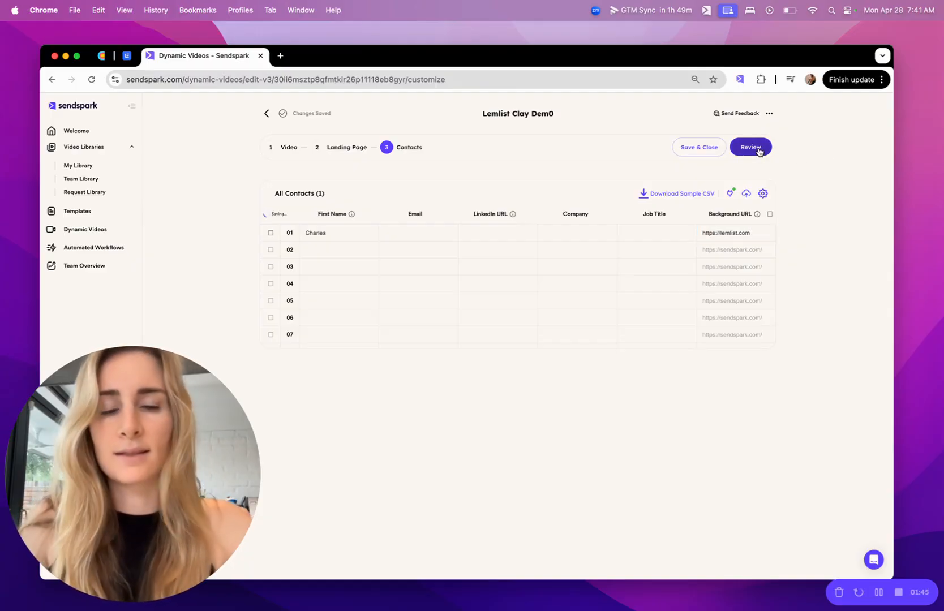
pyautogui.click(758, 149)
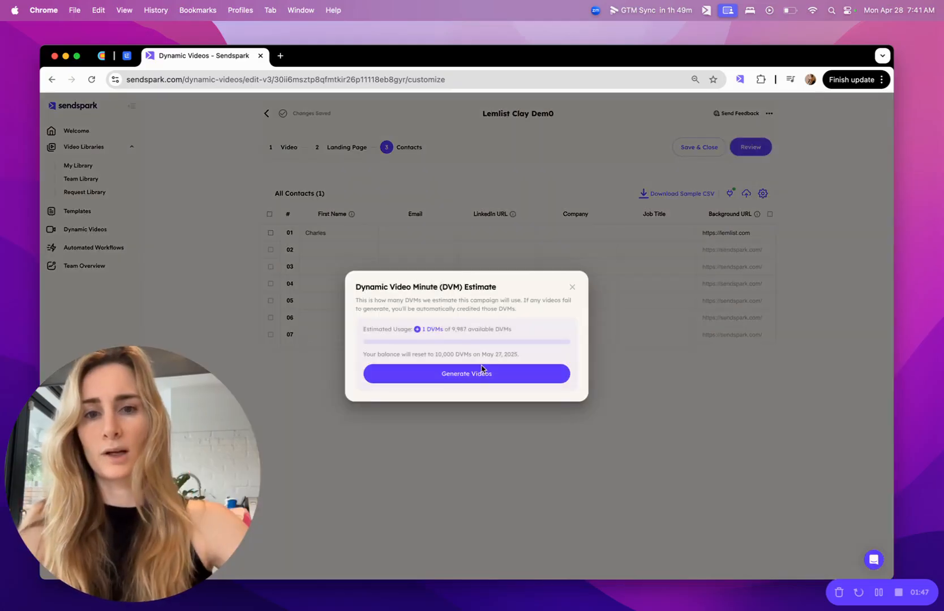
pyautogui.click(486, 376)
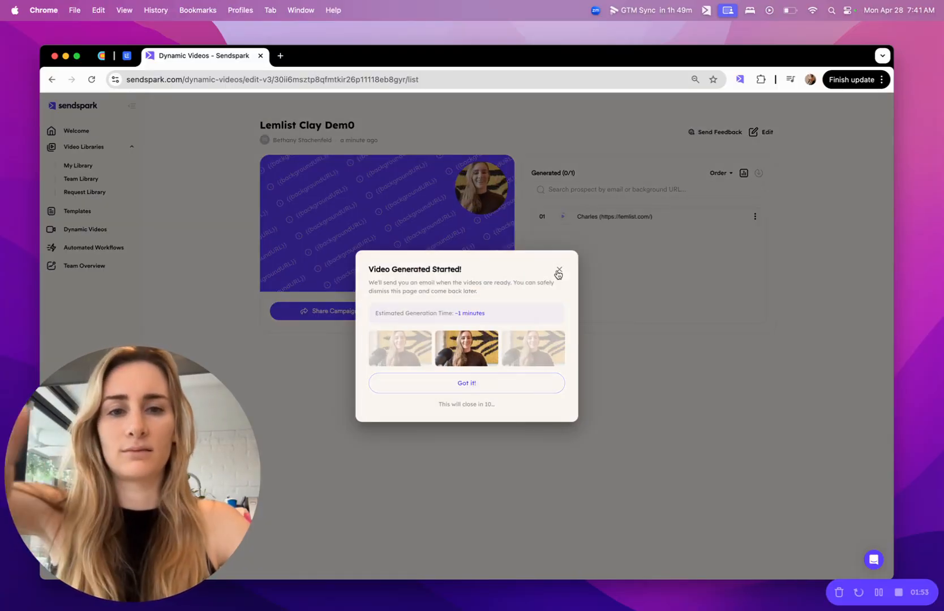
pyautogui.click(559, 271)
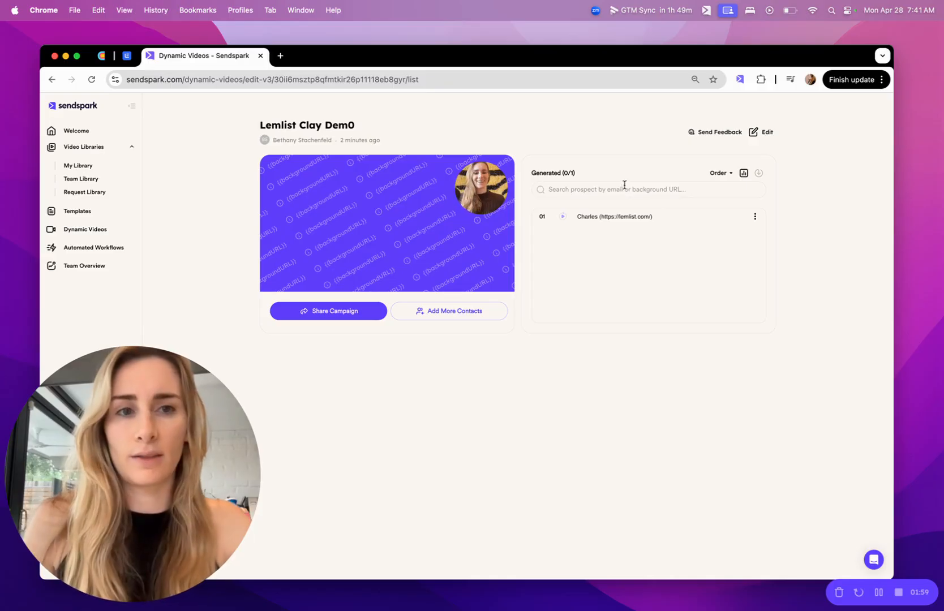
# Switch to the Clay table and add a Sendspark "Add Prospect to Video Campaign" enrichment column
pyautogui.click(103, 55)
pyautogui.click(673, 173)
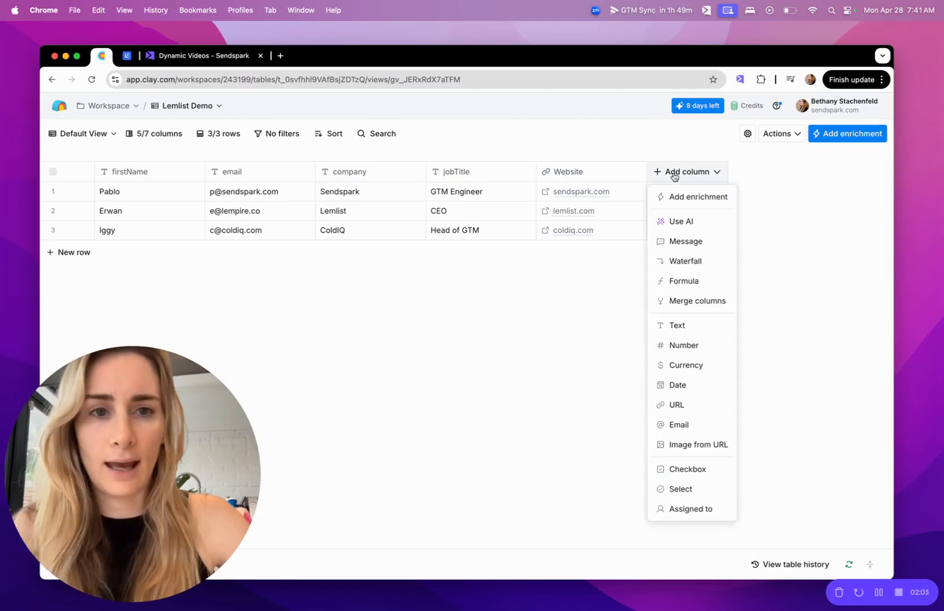
pyautogui.click(679, 202)
pyautogui.write('send')
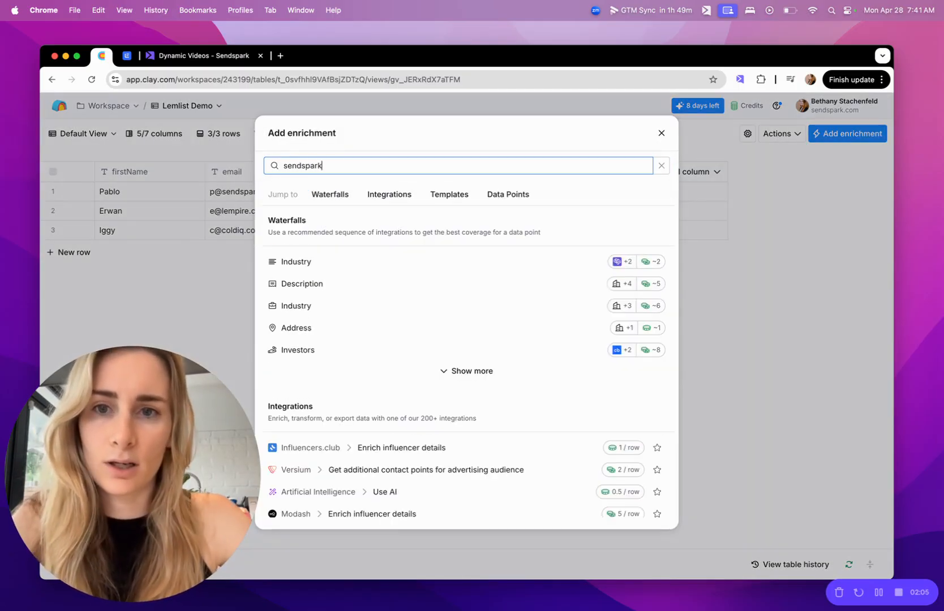
pyautogui.write('spark')
pyautogui.click(504, 238)
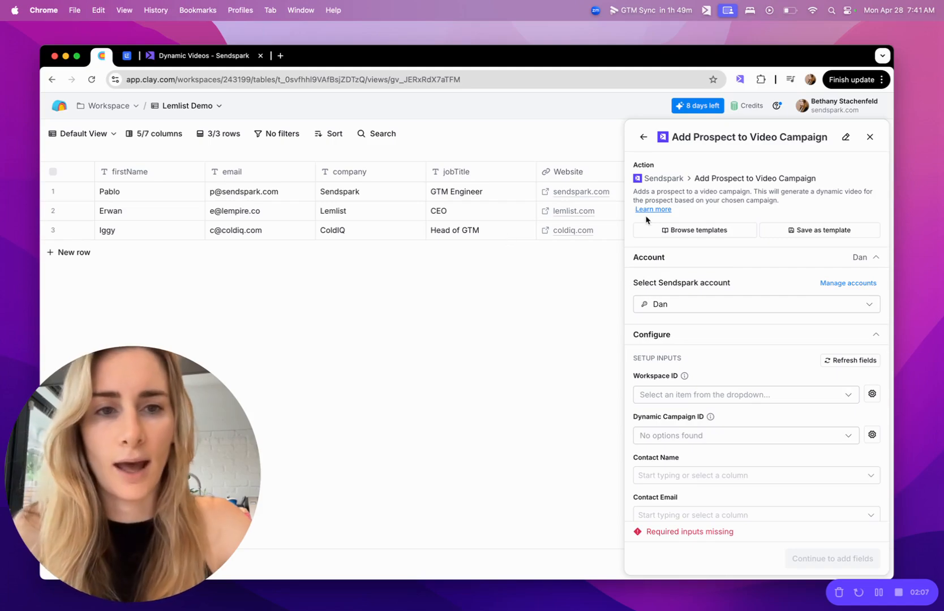
# Select sendspark-automation-demo as the Sendspark account for the enrichment
pyautogui.click(722, 308)
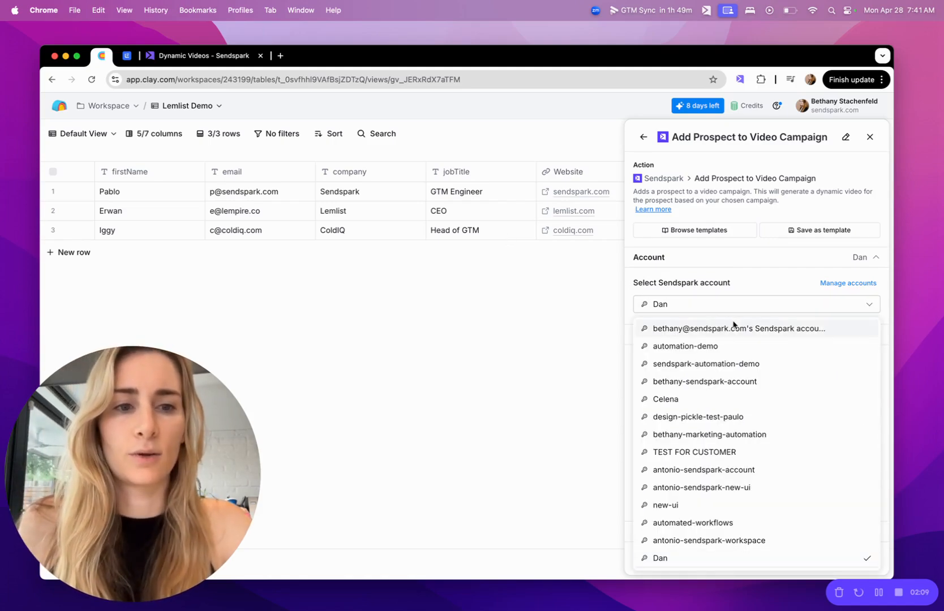
pyautogui.click(749, 363)
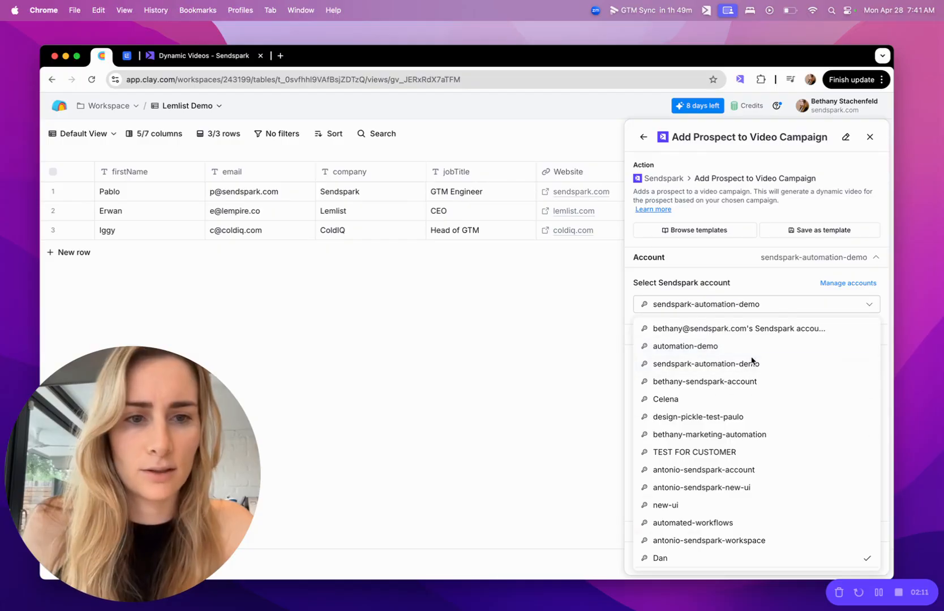
pyautogui.scroll(-3, 748, 316)
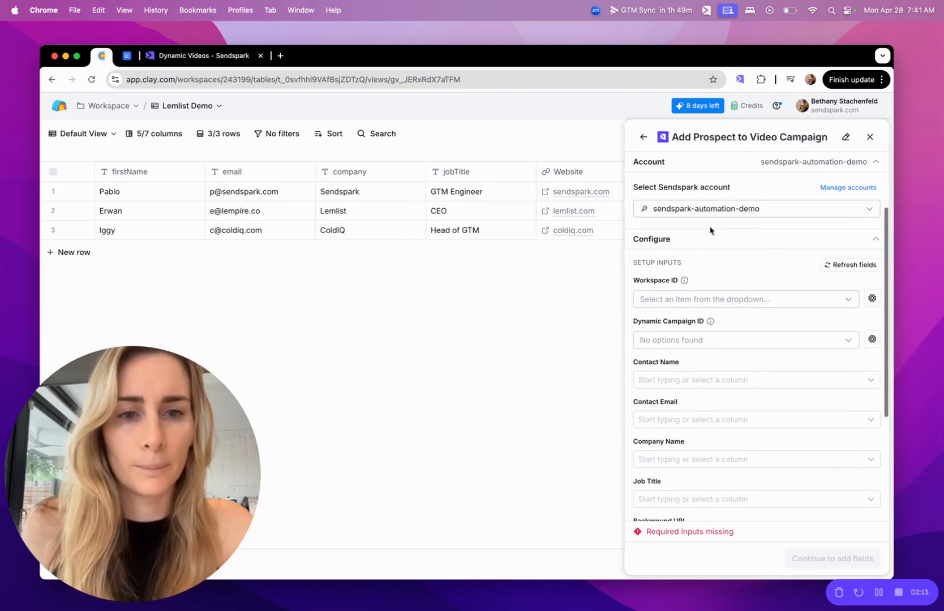
pyautogui.moveTo(686, 280)
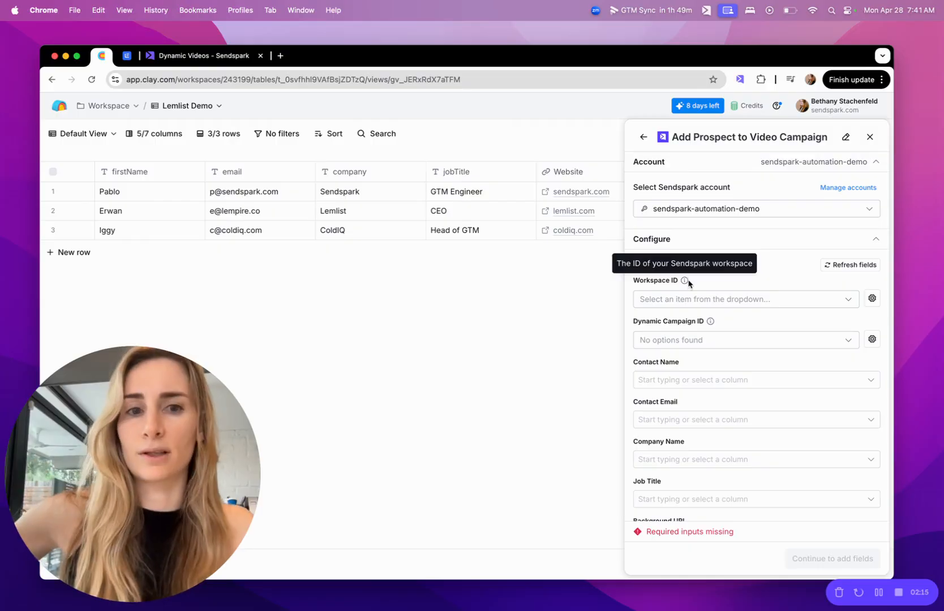
# Set the Workspace ID to My Workspace and the Dynamic Campaign ID to Lemlist Clay Dem0
pyautogui.click(718, 302)
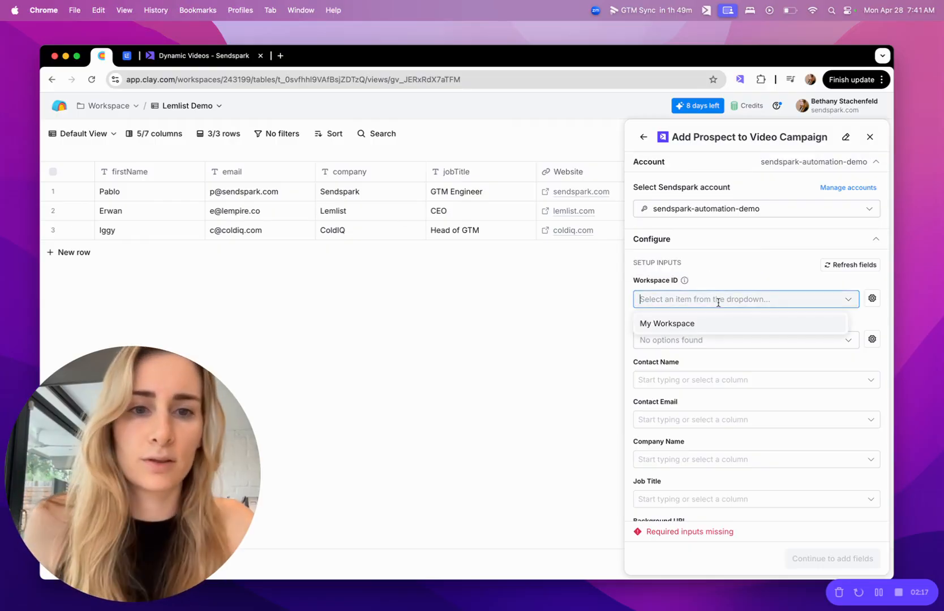
pyautogui.click(708, 326)
pyautogui.scroll(-3, 706, 331)
pyautogui.click(706, 270)
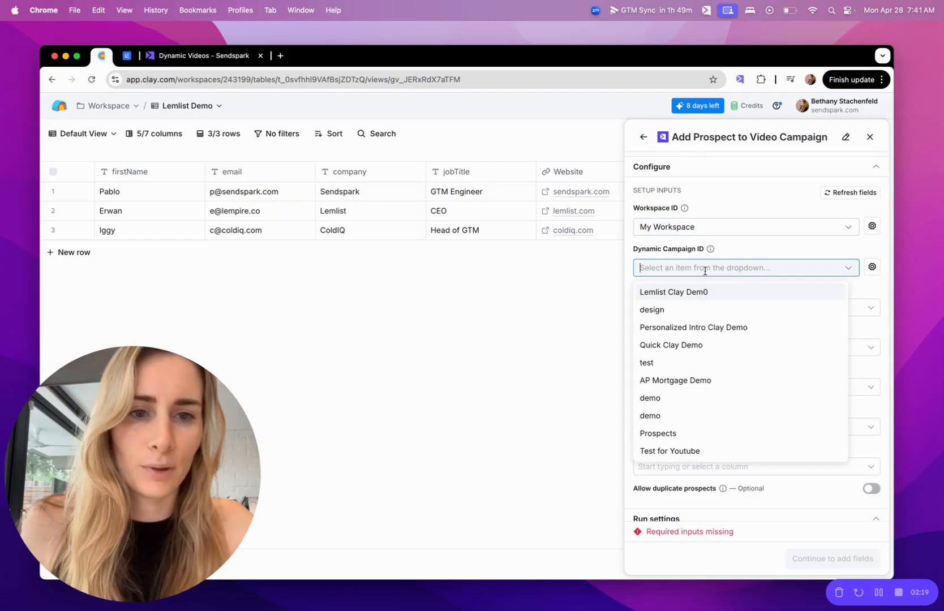
pyautogui.click(700, 292)
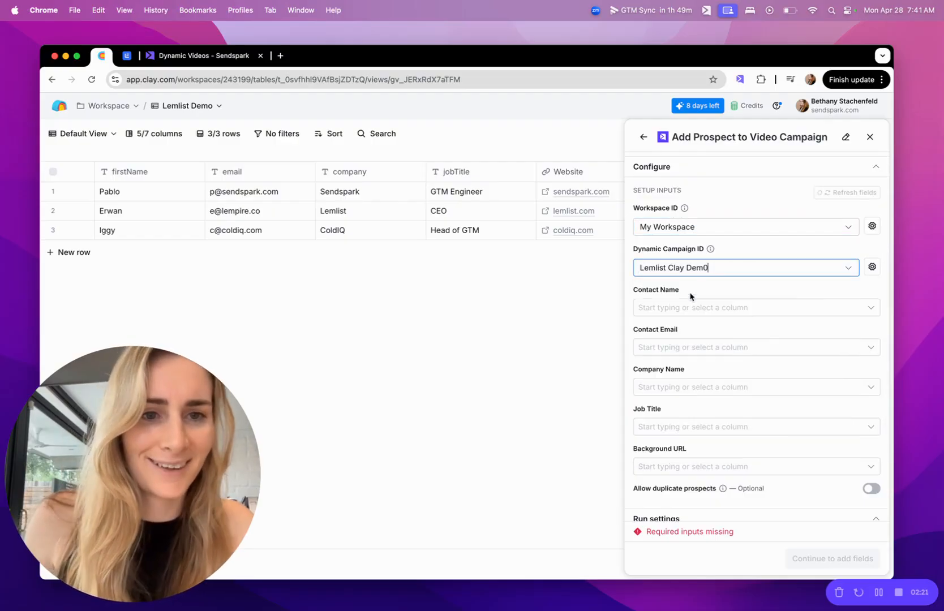
# Map the Contact Name input to the firstName column and Contact Email to the email column
pyautogui.scroll(-2, 703, 300)
pyautogui.click(698, 255)
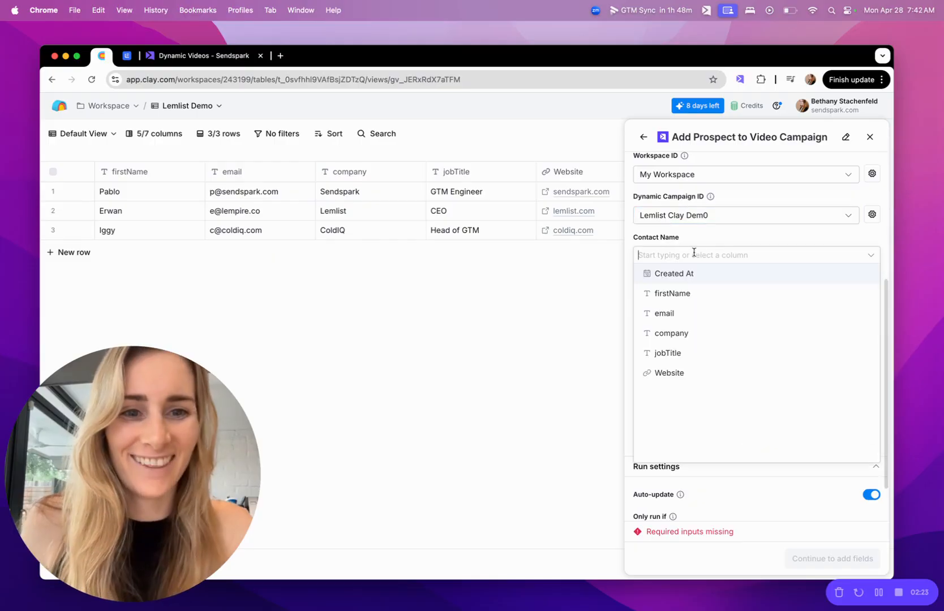
pyautogui.click(671, 293)
pyautogui.click(673, 295)
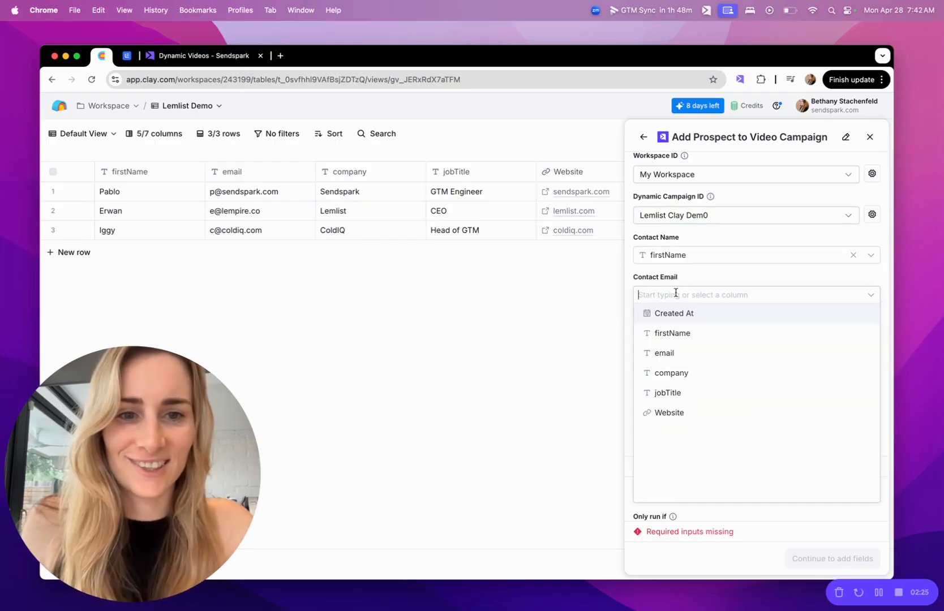
pyautogui.click(663, 352)
# Map Company Name to company, Job Title to jobTitle, and Background URL to the Website column
pyautogui.scroll(-1, 680, 315)
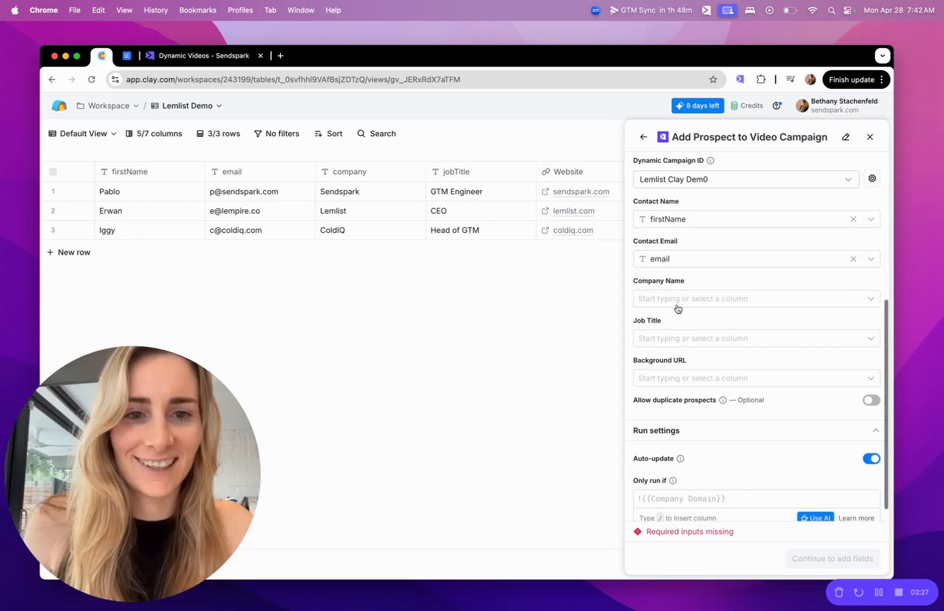
pyautogui.click(679, 301)
pyautogui.click(681, 377)
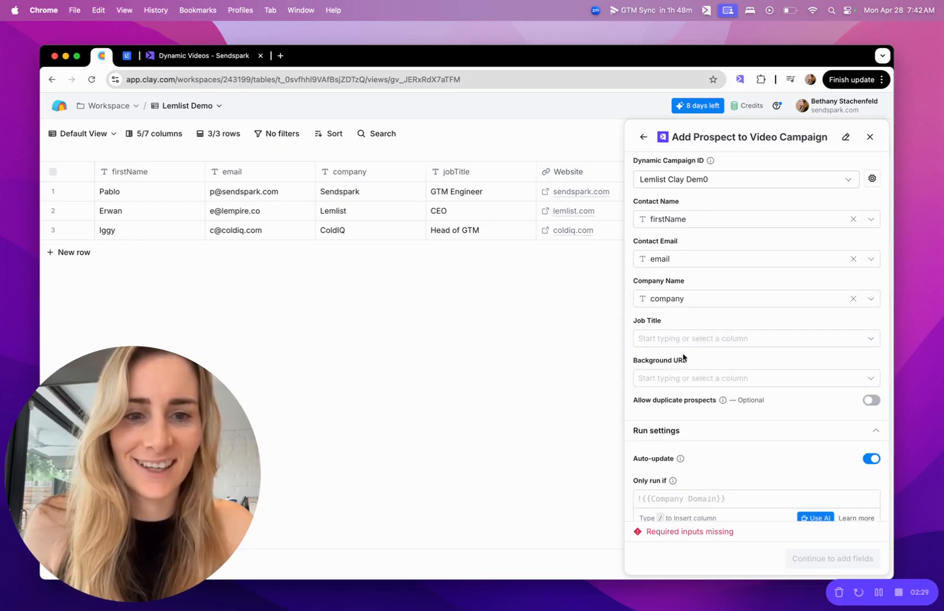
pyautogui.click(677, 341)
pyautogui.click(679, 436)
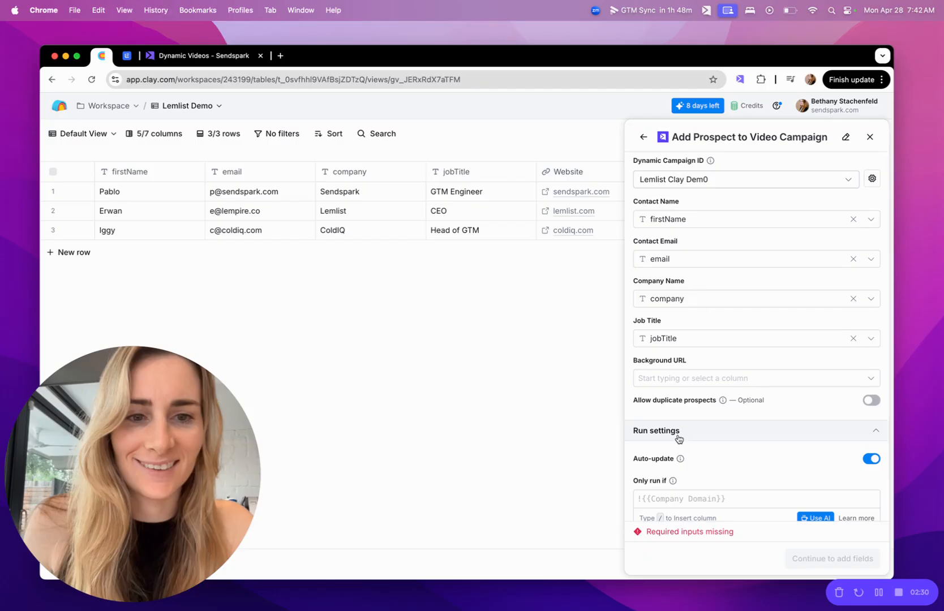
pyautogui.click(678, 380)
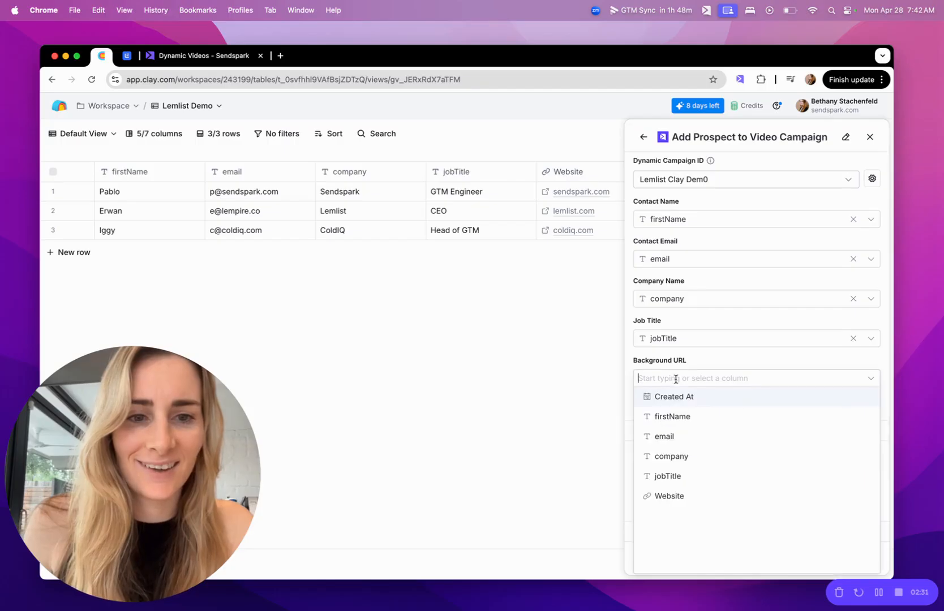
pyautogui.click(670, 496)
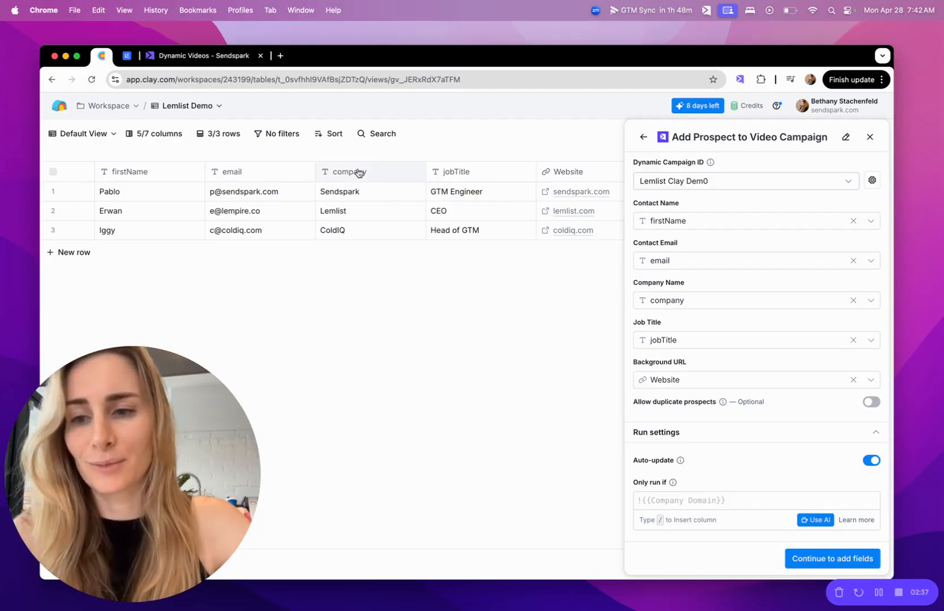
# Open the Lemlist Clay Dem0 campaign's contacts editor in Sendspark and close it again
pyautogui.click(225, 56)
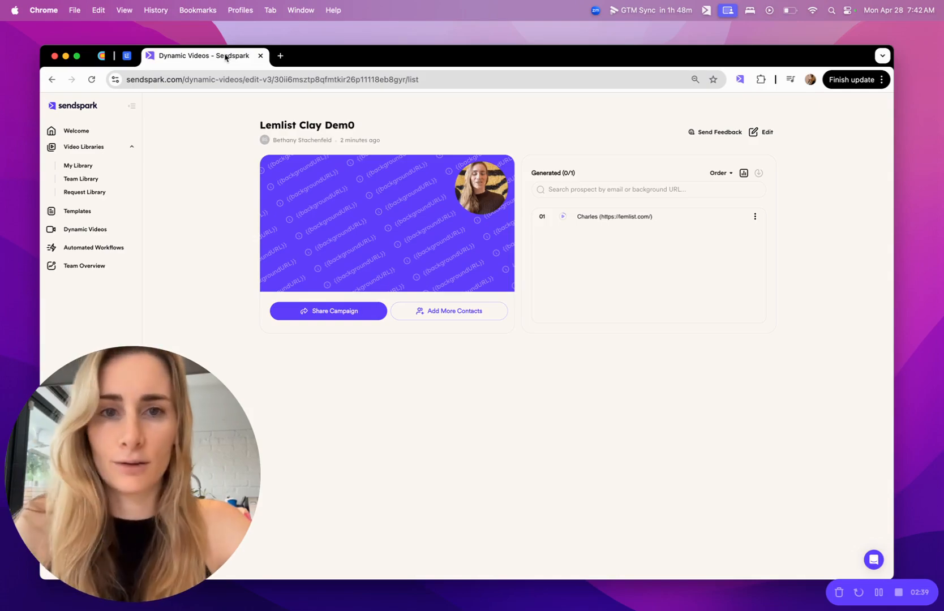
pyautogui.click(756, 132)
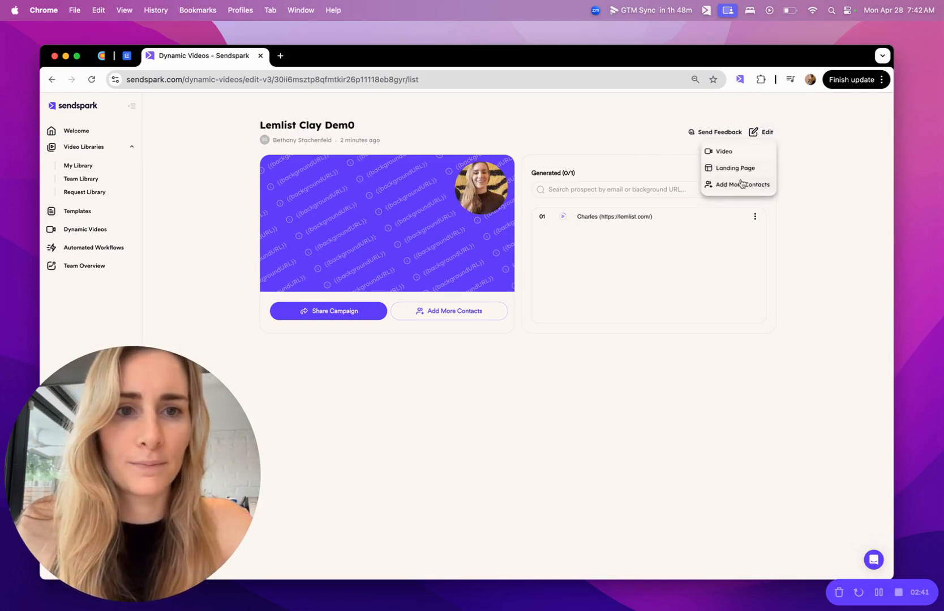
pyautogui.click(742, 184)
pyautogui.click(605, 243)
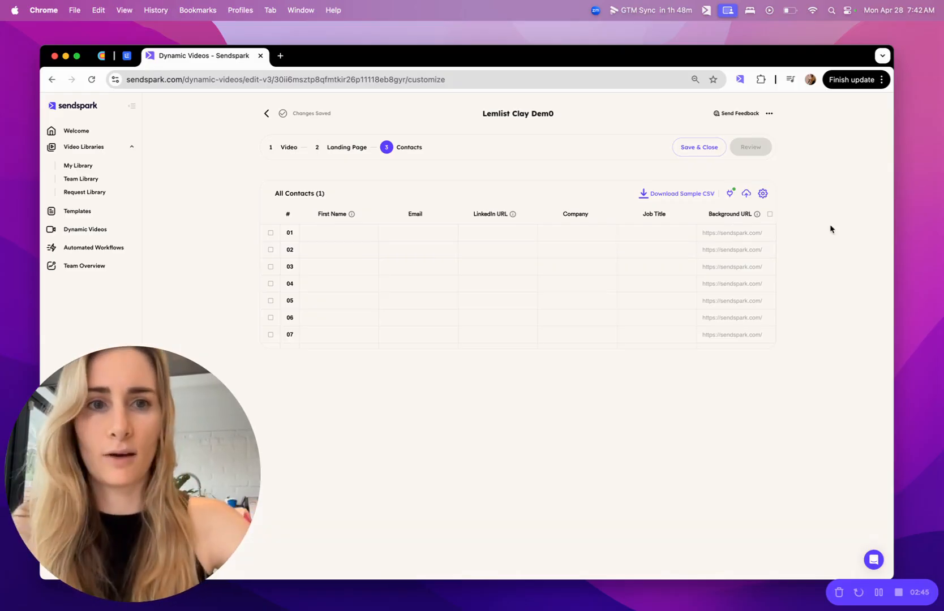
pyautogui.click(697, 148)
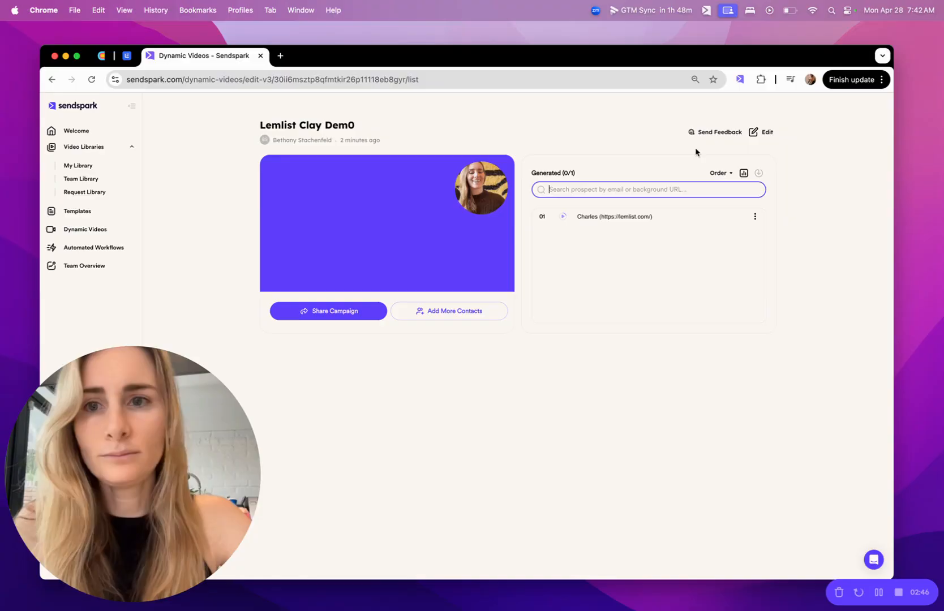
# Return to the Clay enrichment, continue to the output fields, and save it to run on the rows
pyautogui.click(101, 56)
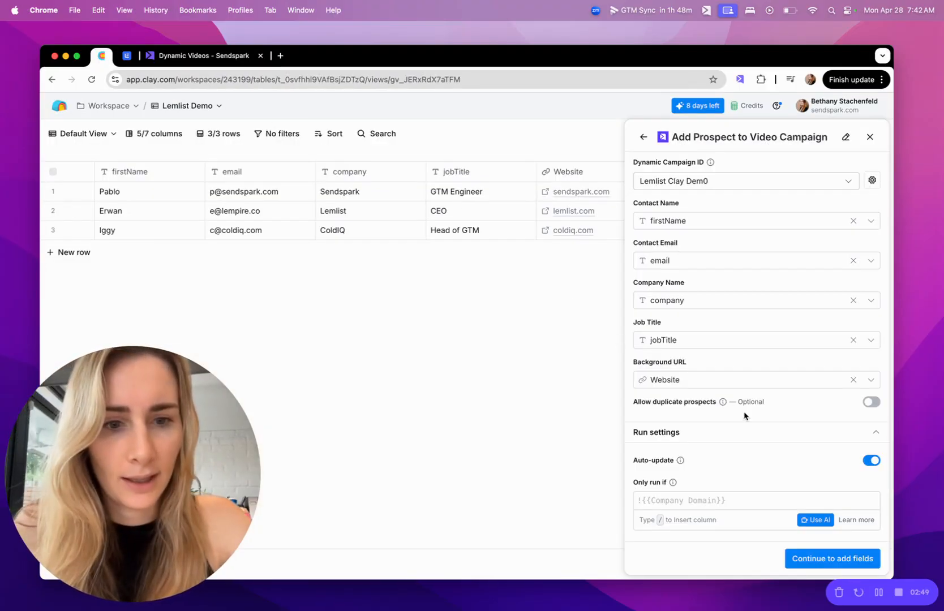
pyautogui.click(853, 554)
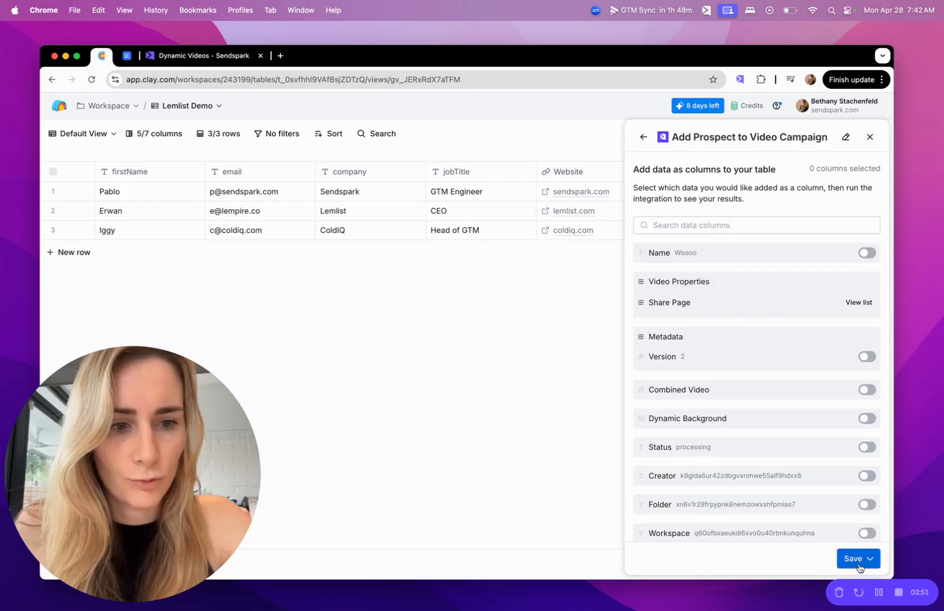
pyautogui.click(857, 563)
pyautogui.click(843, 509)
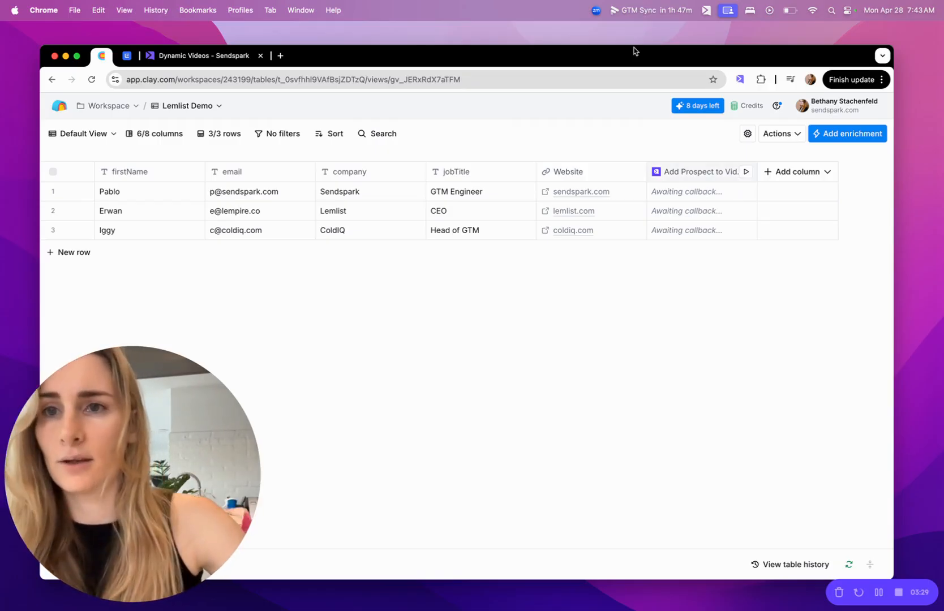
# Copy the campaign's Lemlist share snippet from the Sendspark Share Campaign dialog
pyautogui.click(195, 56)
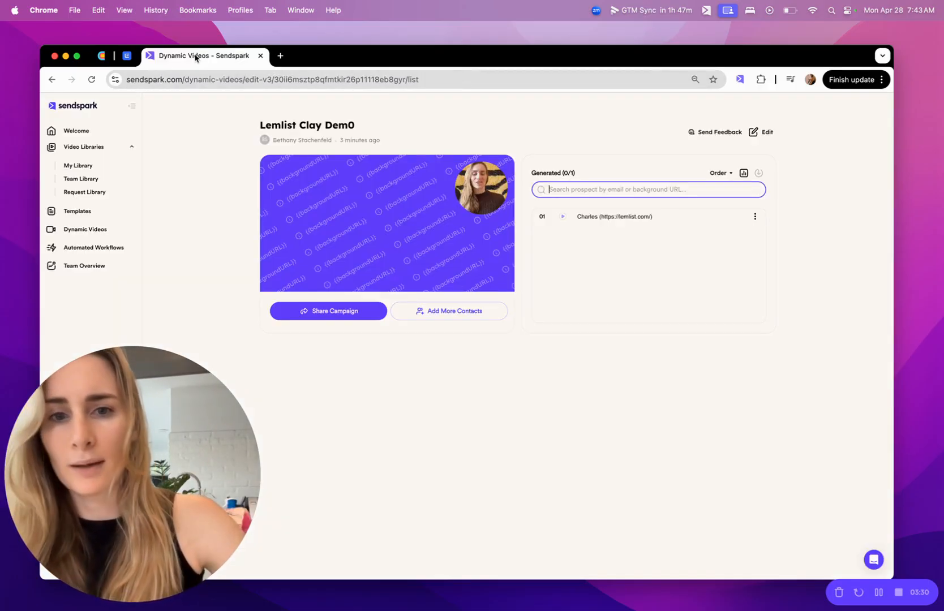
pyautogui.click(347, 316)
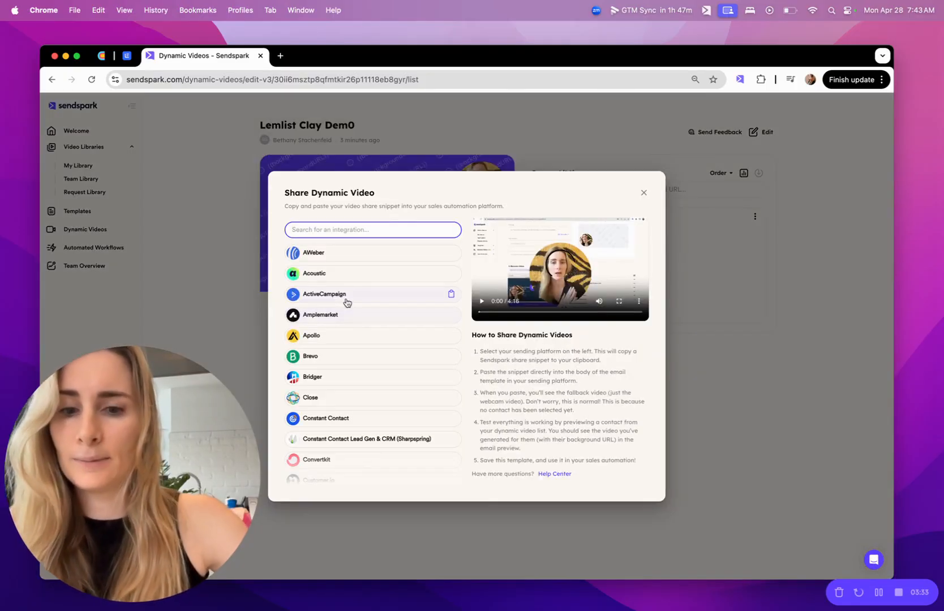
pyautogui.write('leml')
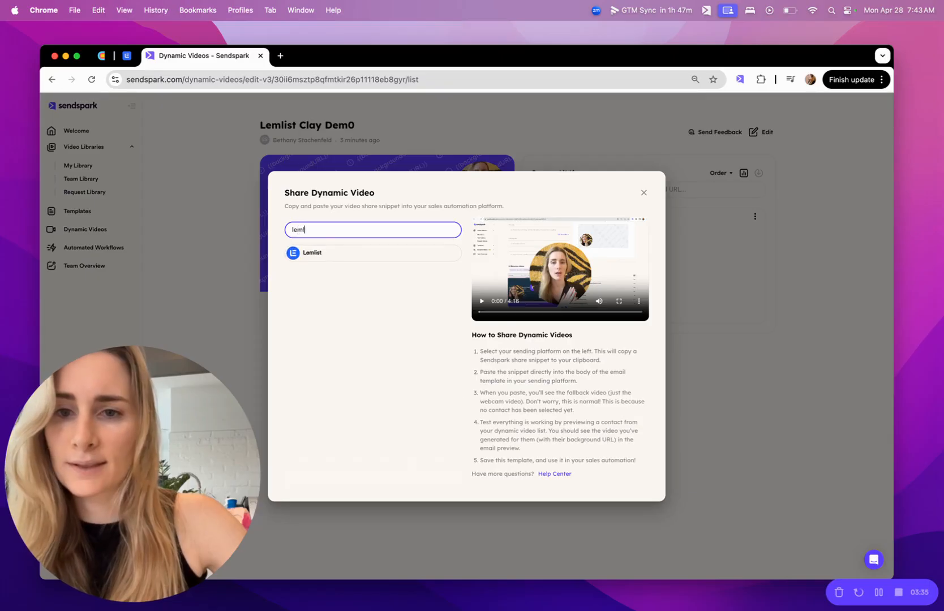
pyautogui.click(343, 254)
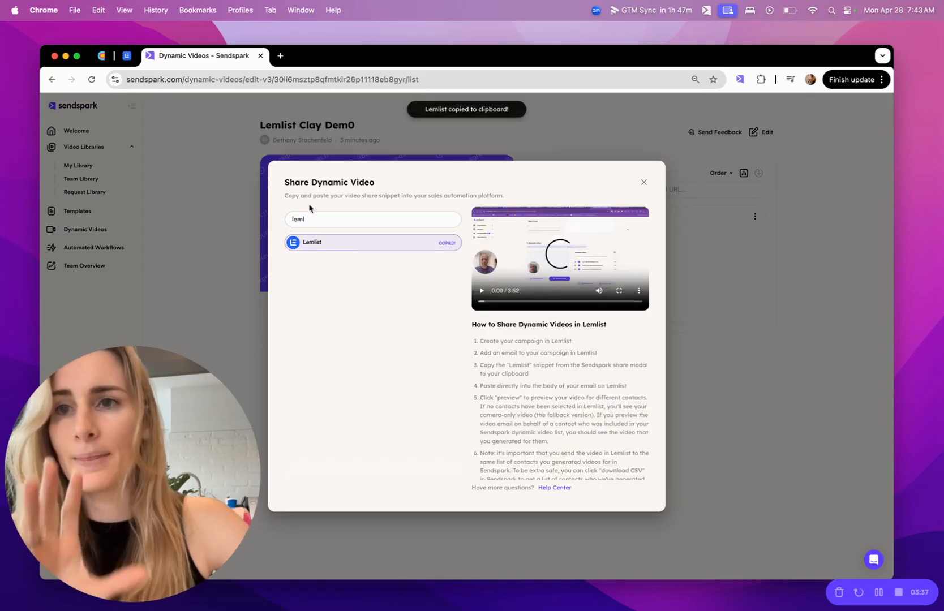
# In the Lemlist email, replace the VIDEO placeholder line with the pasted Sendspark snippet using code view
pyautogui.click(126, 56)
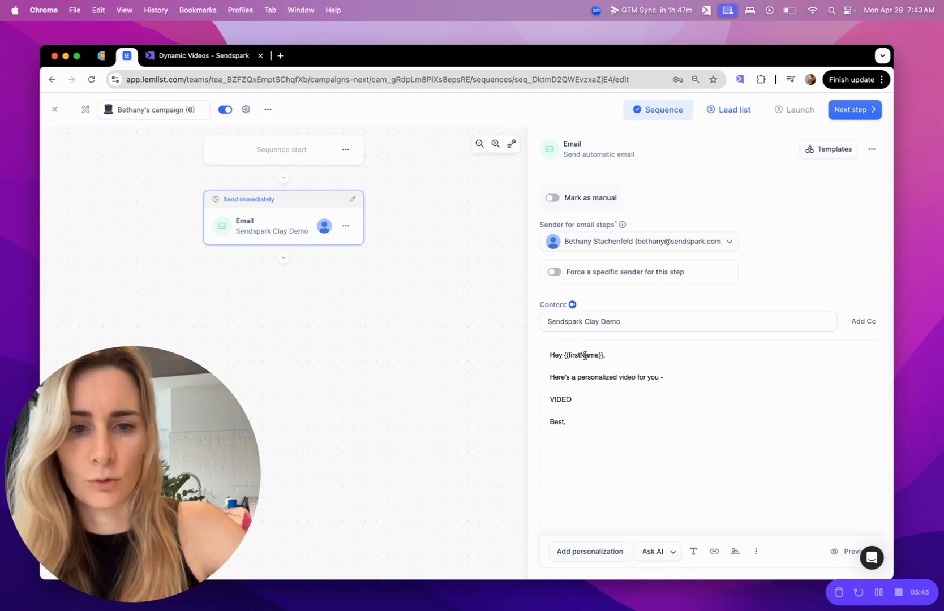
pyautogui.doubleClick(565, 397)
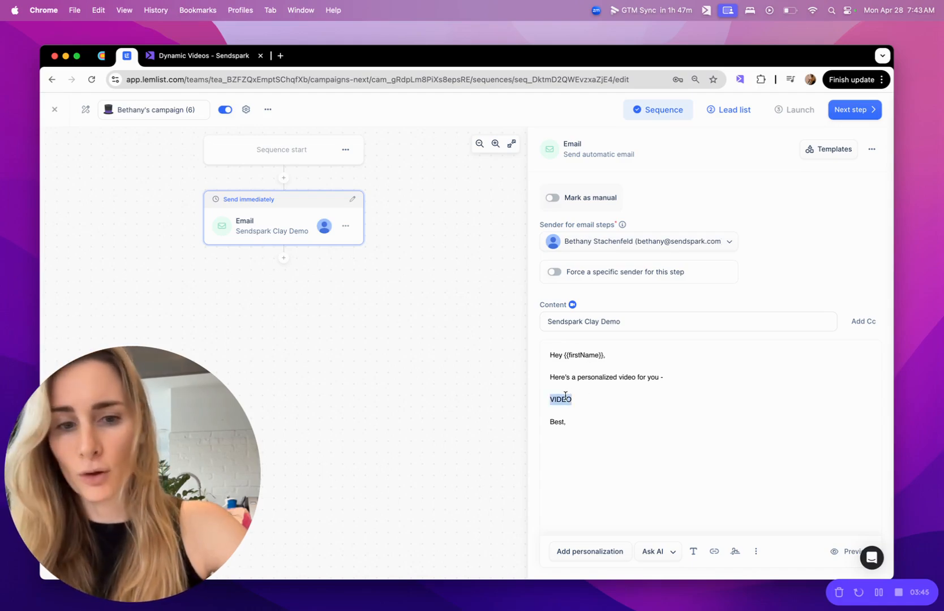
pyautogui.click(755, 552)
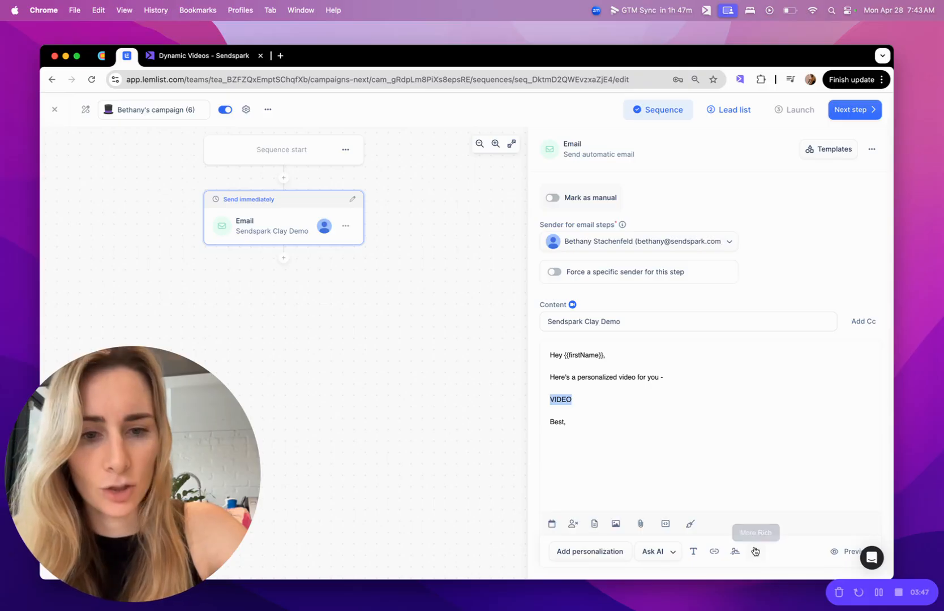
pyautogui.click(665, 524)
pyautogui.click(624, 453)
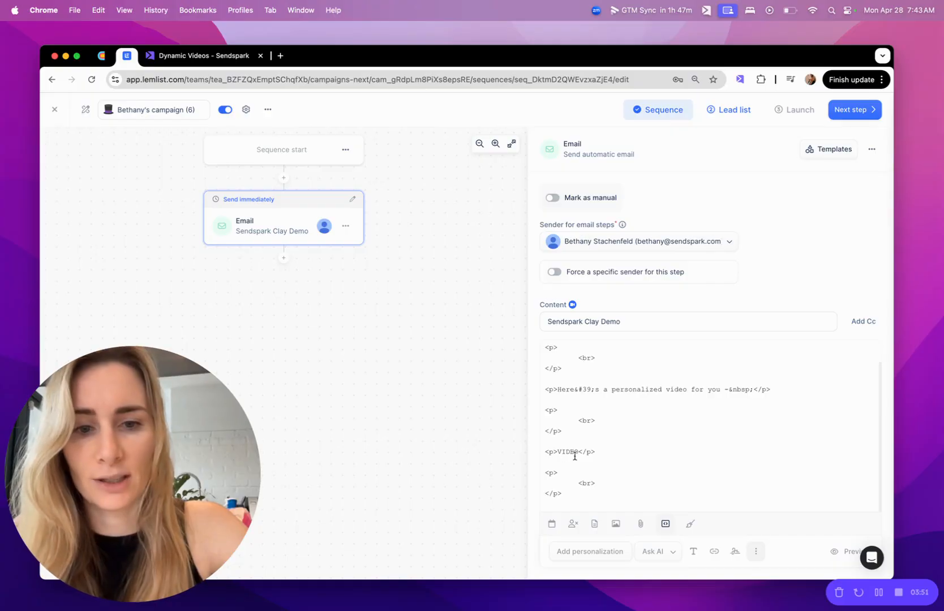
pyautogui.moveTo(599, 454); pyautogui.dragTo(535, 458)
pyautogui.press('BackSpace')
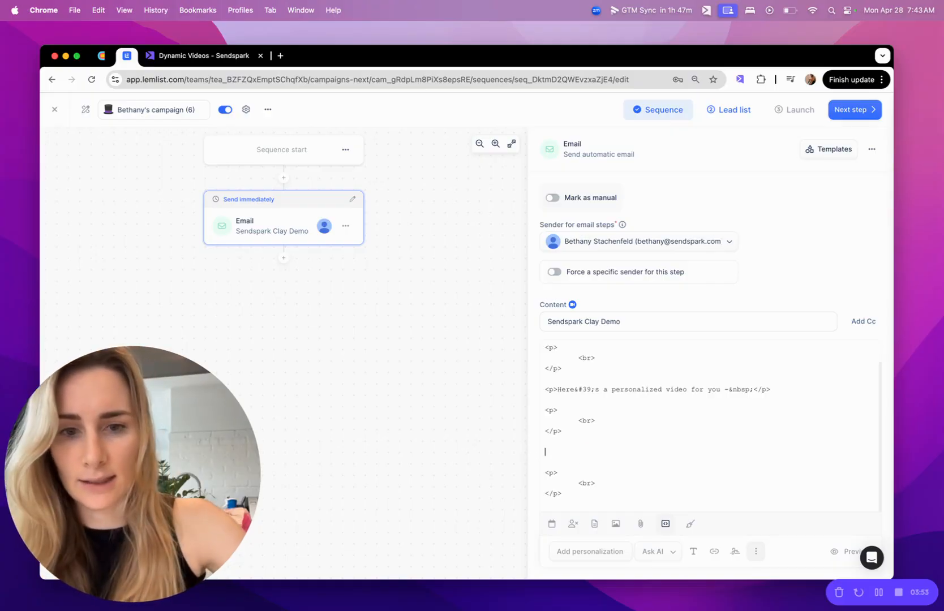
pyautogui.press('super+v')
# Switch the email body back to the visual editor and review the embedded video
pyautogui.scroll(-3, 669, 431)
pyautogui.scroll(4, 669, 431)
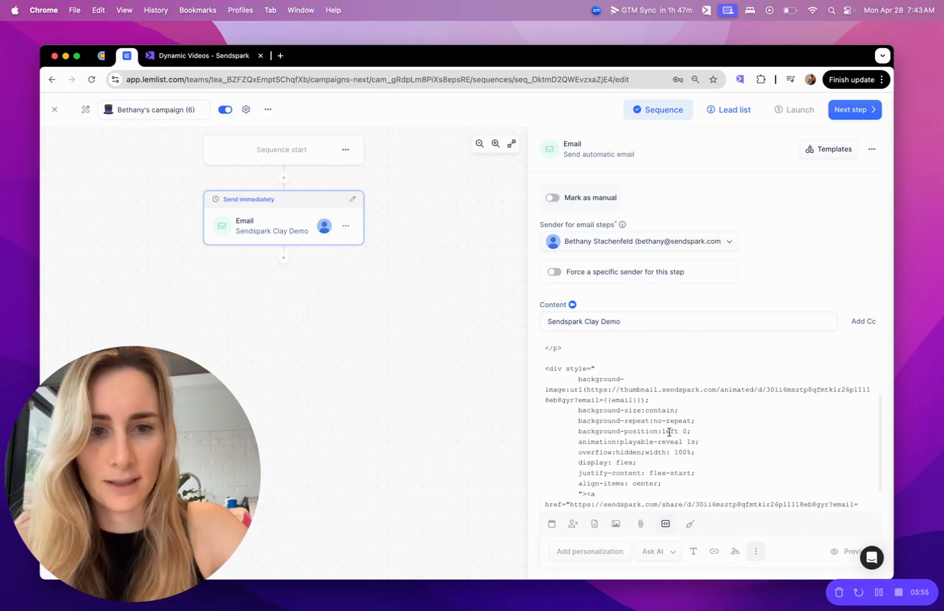
pyautogui.scroll(-2, 669, 432)
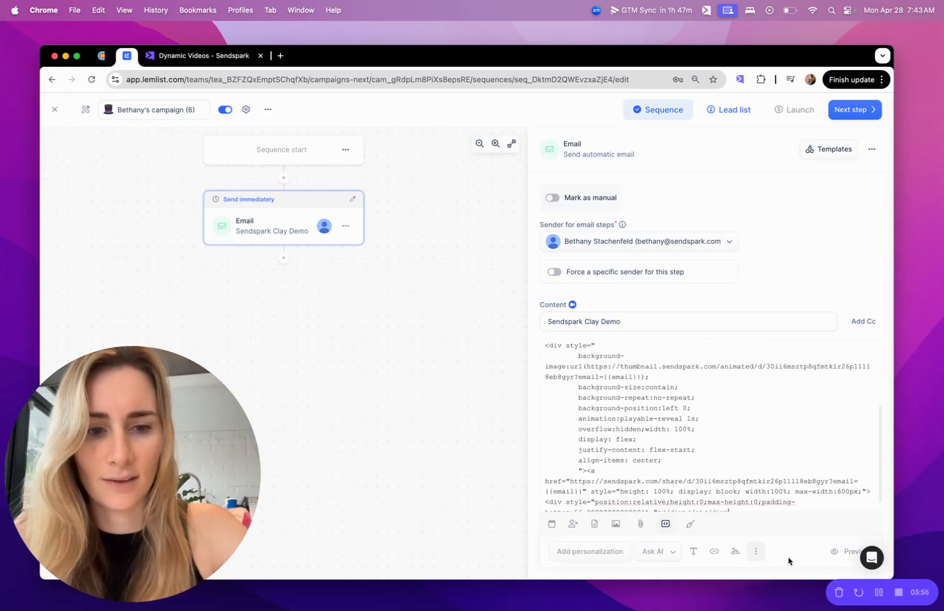
pyautogui.click(665, 524)
pyautogui.scroll(2, 688, 455)
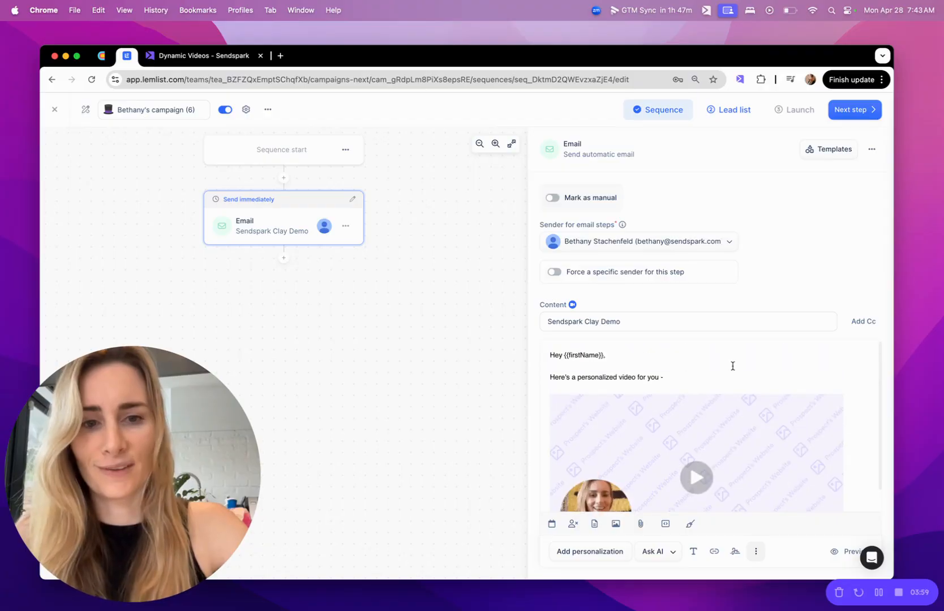
pyautogui.click(822, 410)
pyautogui.scroll(-2, 842, 408)
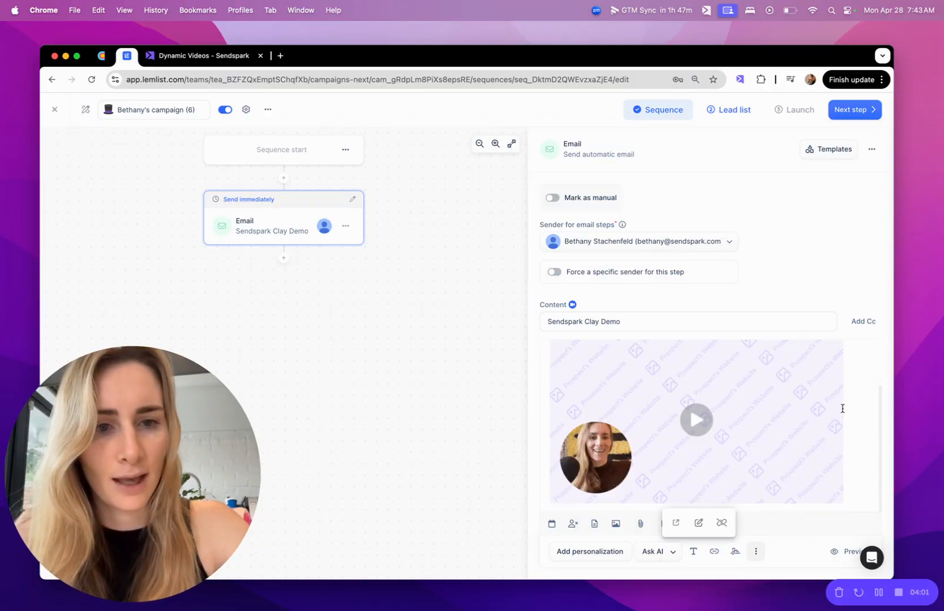
pyautogui.scroll(2, 706, 427)
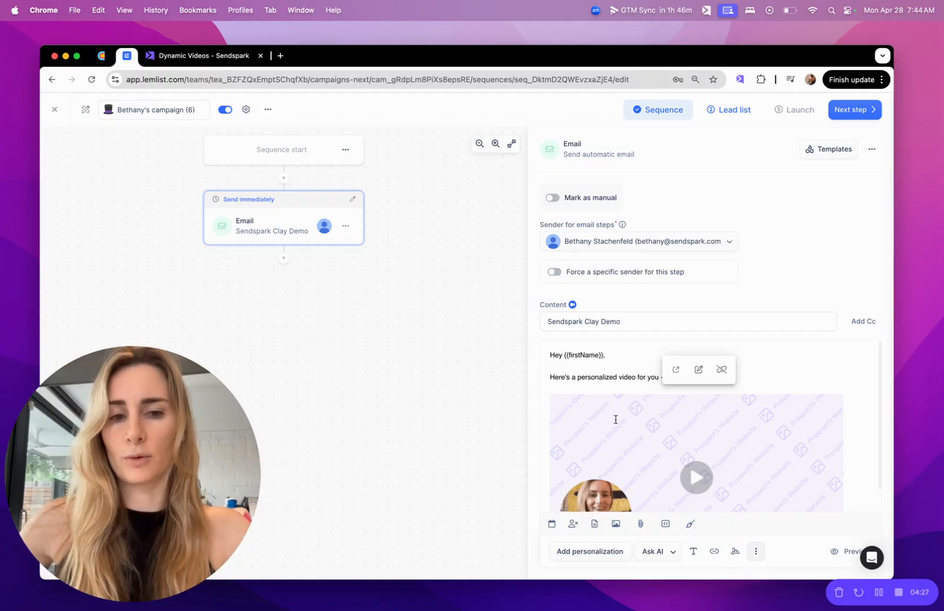
pyautogui.scroll(-2, 682, 385)
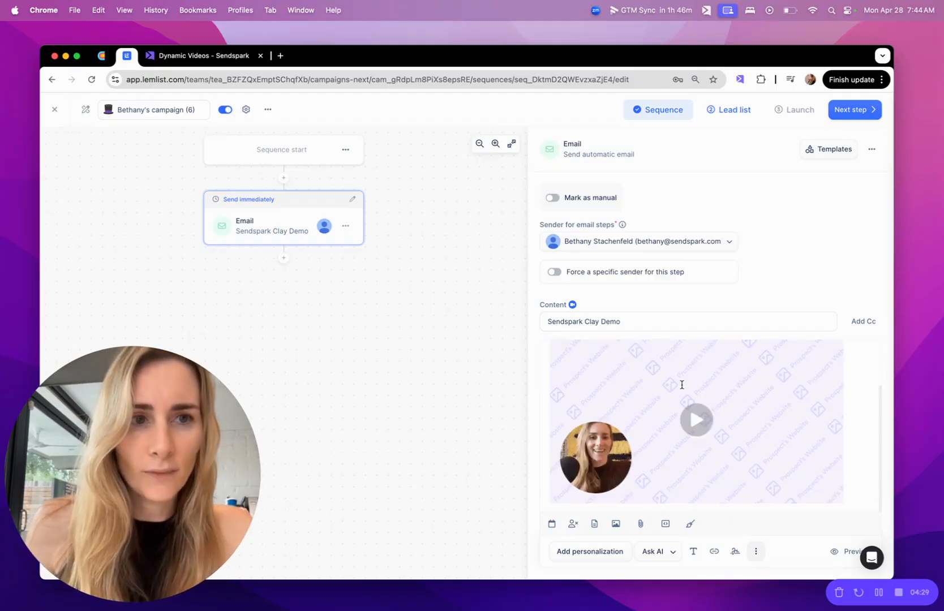
pyautogui.scroll(2, 682, 386)
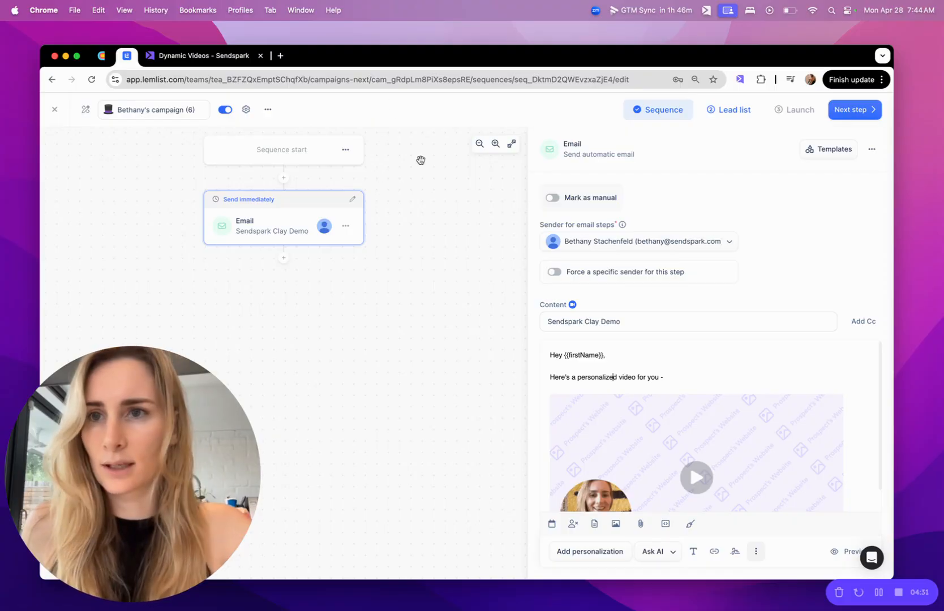
pyautogui.click(101, 56)
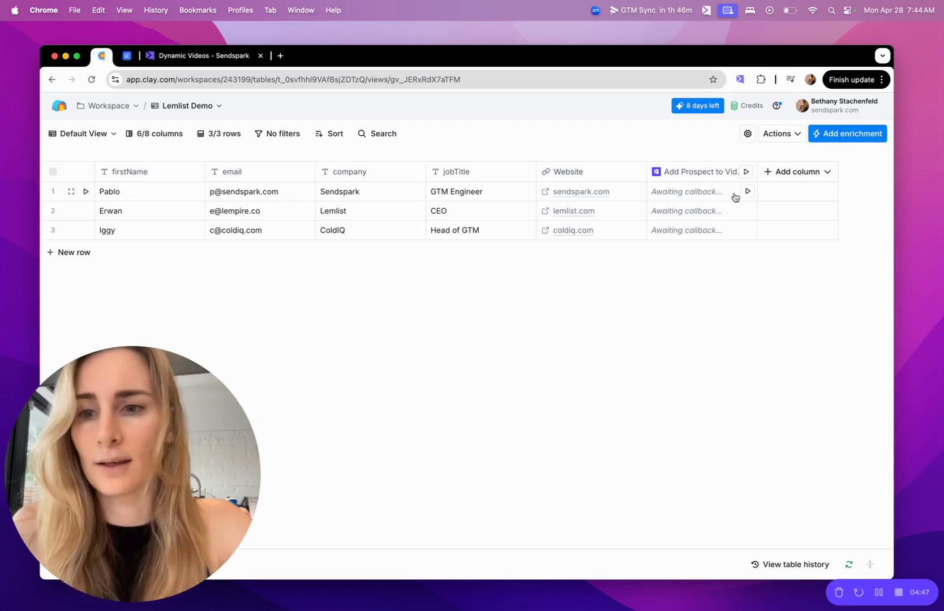
pyautogui.click(803, 172)
pyautogui.click(800, 197)
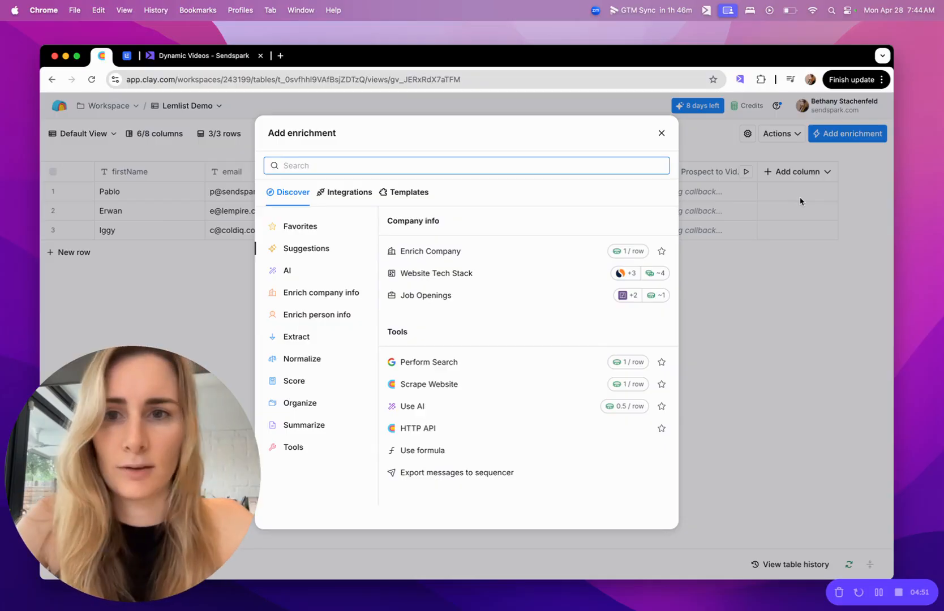
pyautogui.write('lemlist')
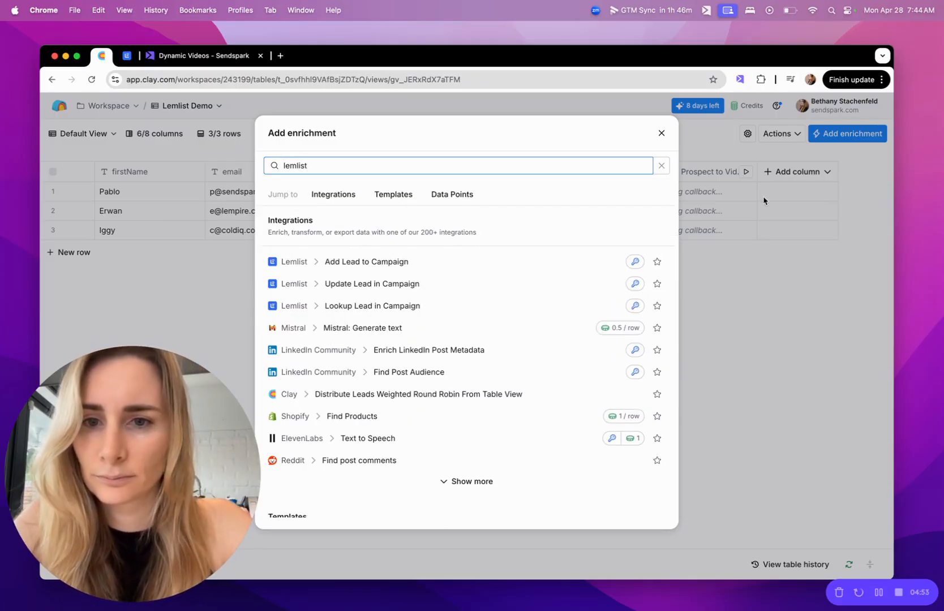
pyautogui.click(420, 261)
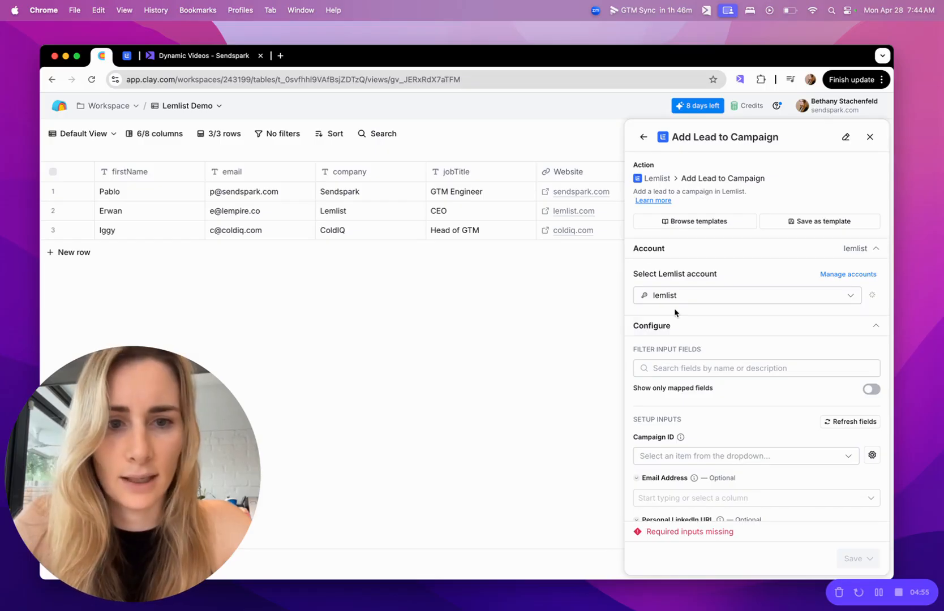
pyautogui.scroll(-2, 674, 312)
pyautogui.scroll(-1, 695, 269)
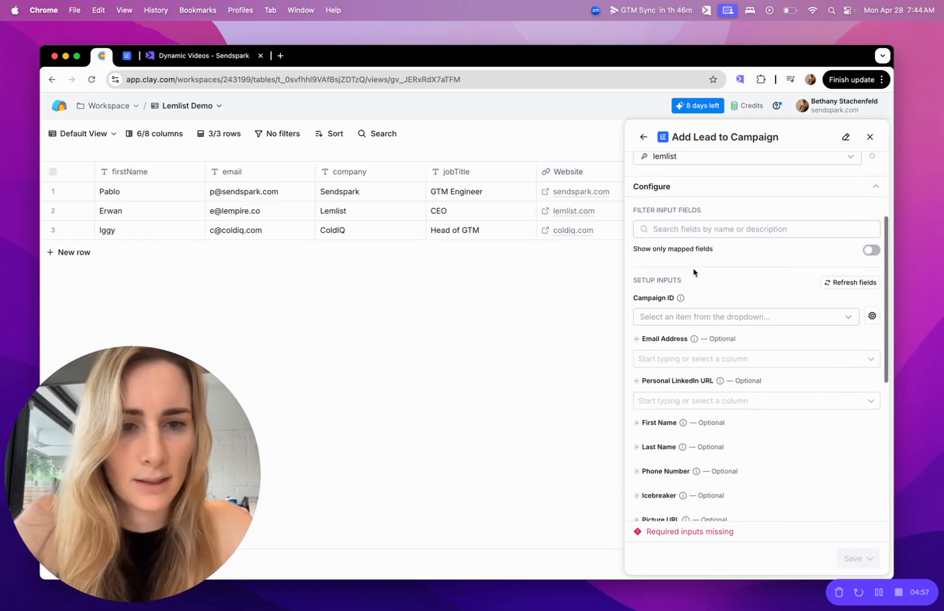
pyautogui.click(677, 318)
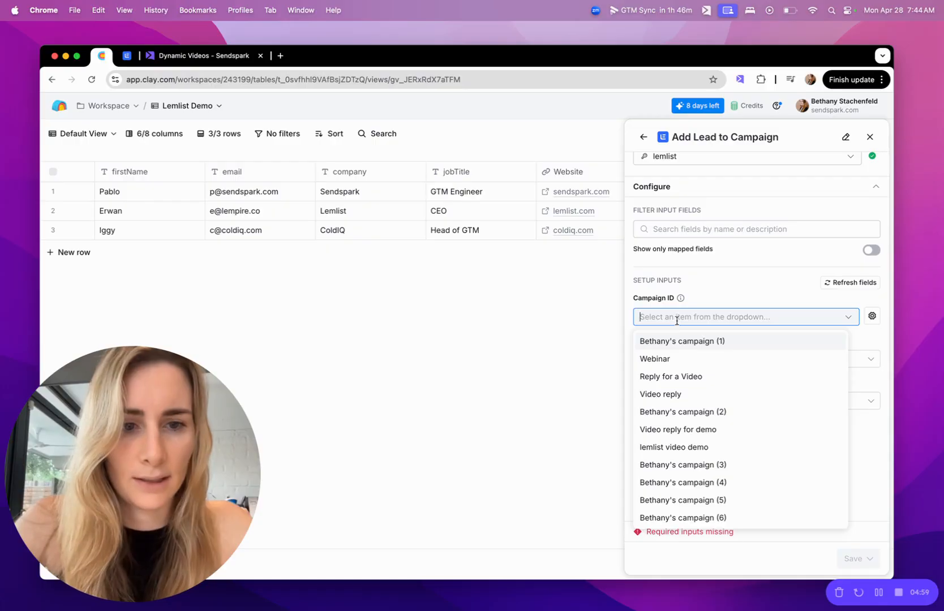
pyautogui.write('clay')
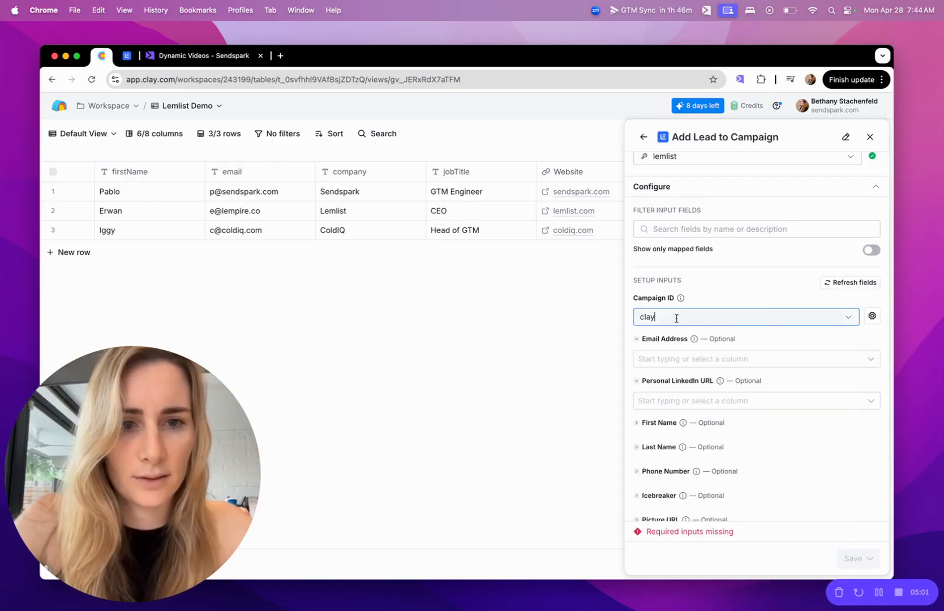
# Switch to the Lemlist campaign and advance from the sequence to its lead list
pyautogui.click(198, 56)
pyautogui.click(124, 56)
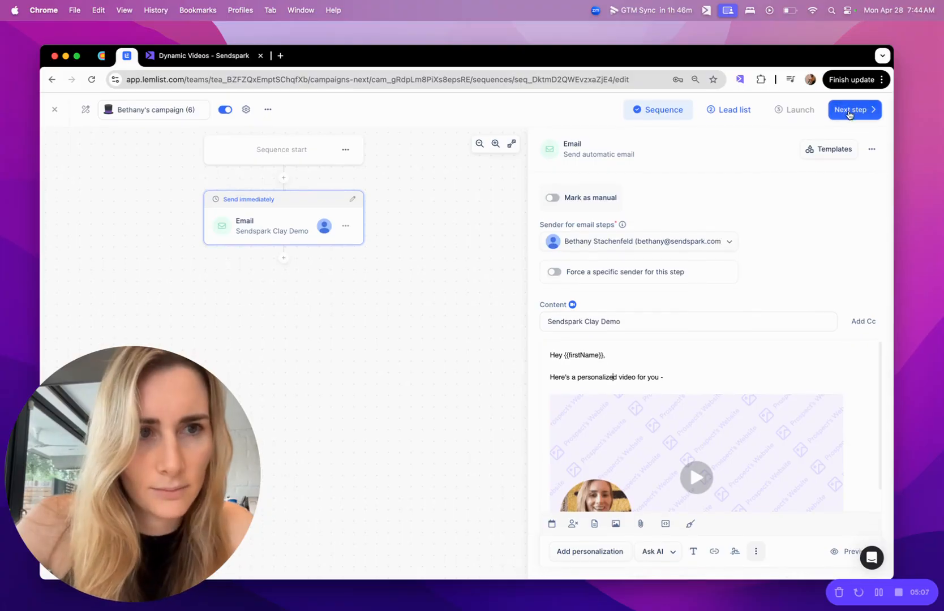
pyautogui.click(849, 111)
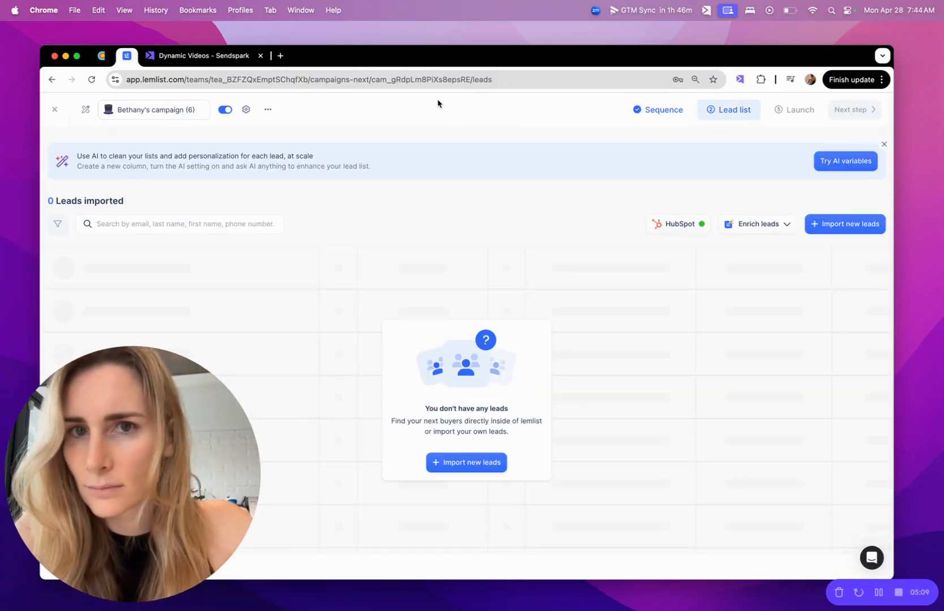
# Rename the Lemlist campaign to Lemlist Clay Demo
pyautogui.click(174, 109)
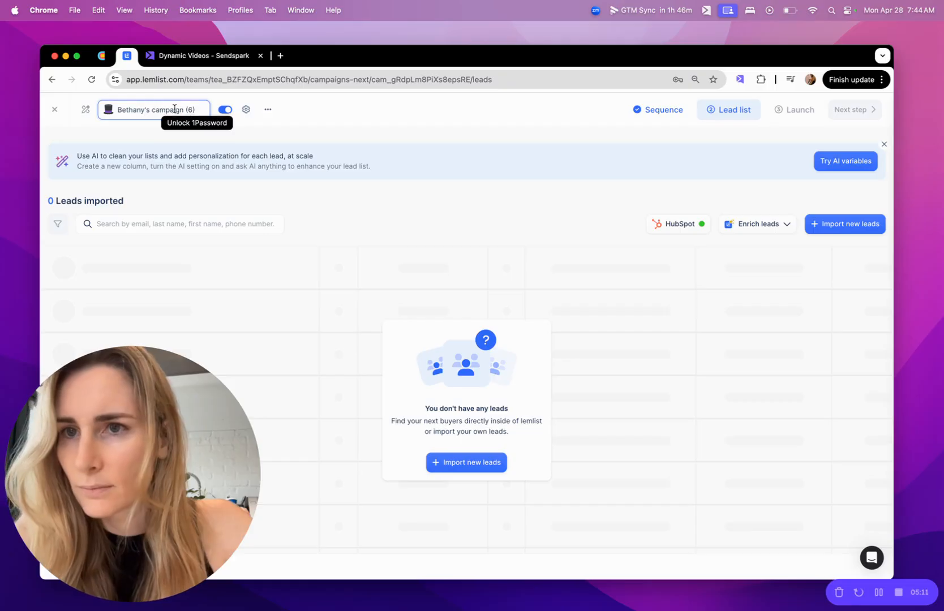
pyautogui.tripleClick(174, 108)
pyautogui.click(174, 109)
pyautogui.tripleClick(173, 108)
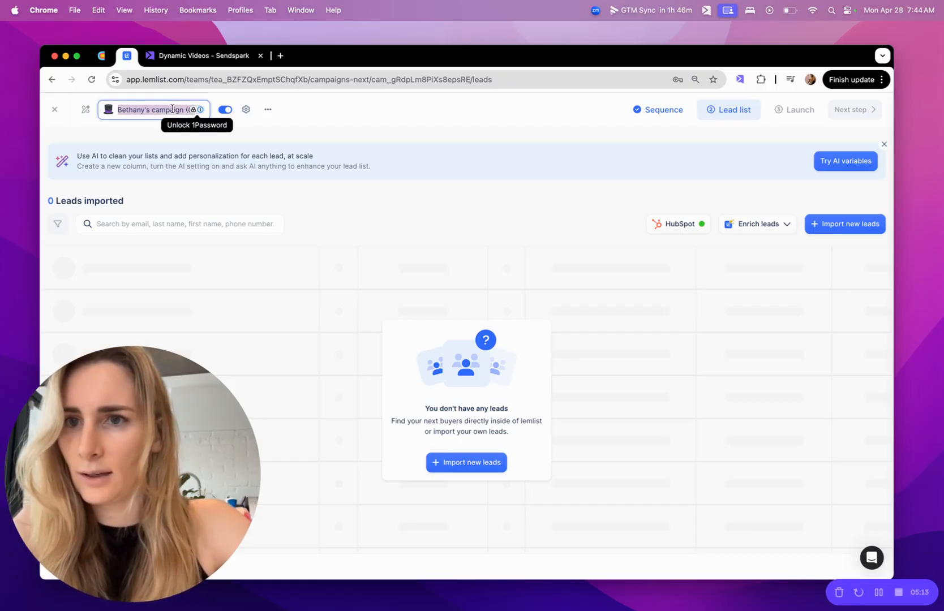
pyautogui.write('Lemlist Clay Dem')
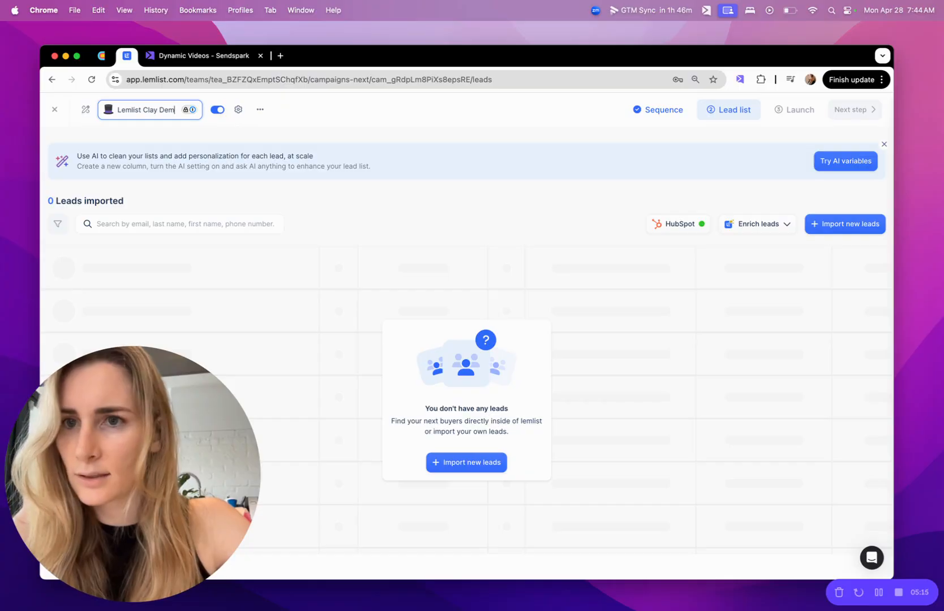
pyautogui.write('o')
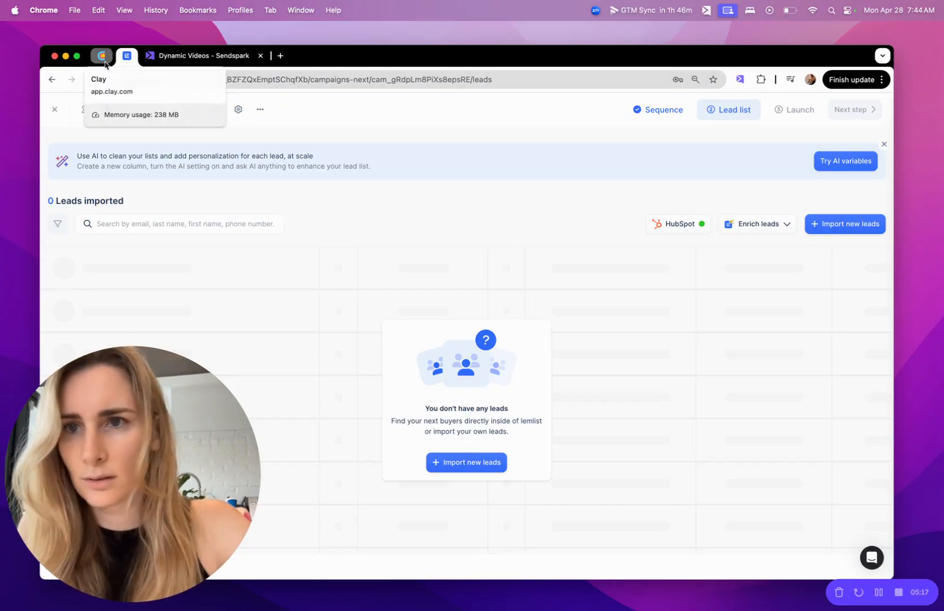
# Close the unfinished Add Lead to Campaign panel in Clay and reload the table page
pyautogui.click(105, 56)
pyautogui.write('lem')
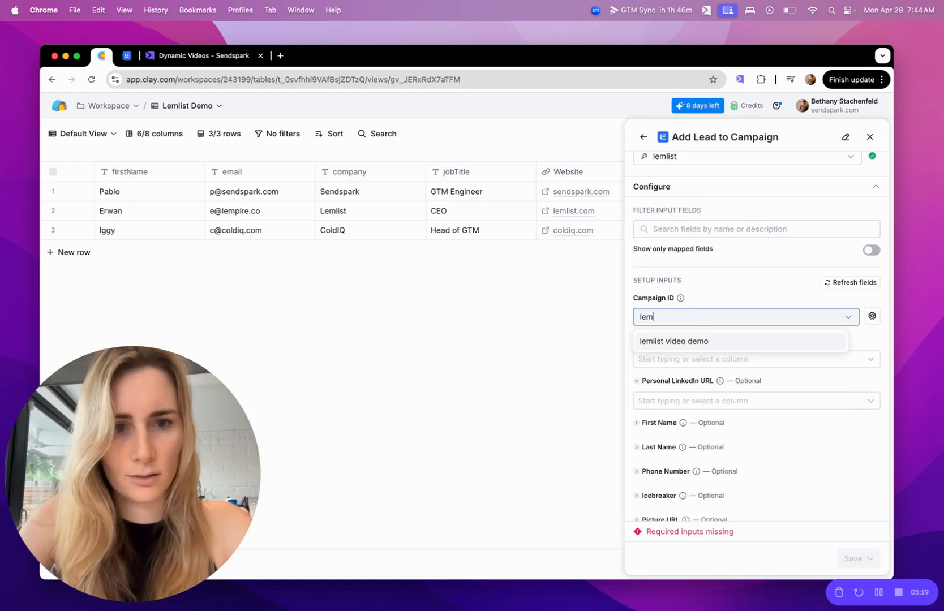
pyautogui.press('BackSpace')
pyautogui.press('BackSpace')
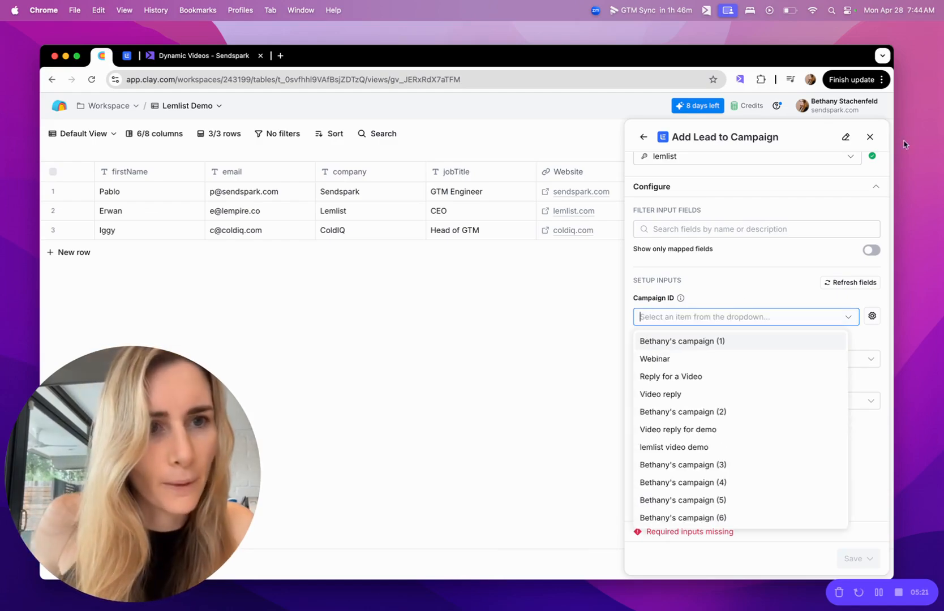
pyautogui.click(866, 138)
pyautogui.click(869, 137)
pyautogui.click(597, 79)
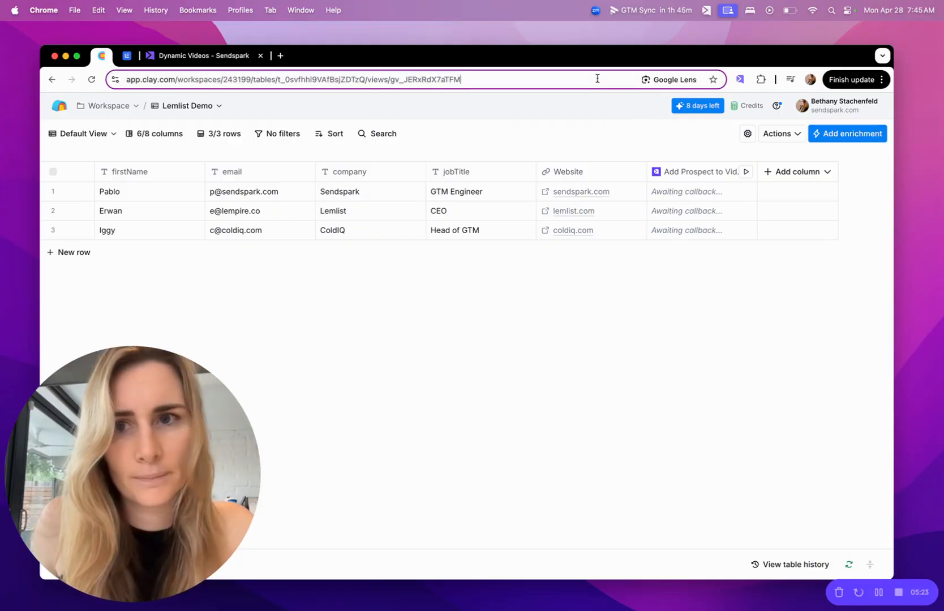
pyautogui.press('Return')
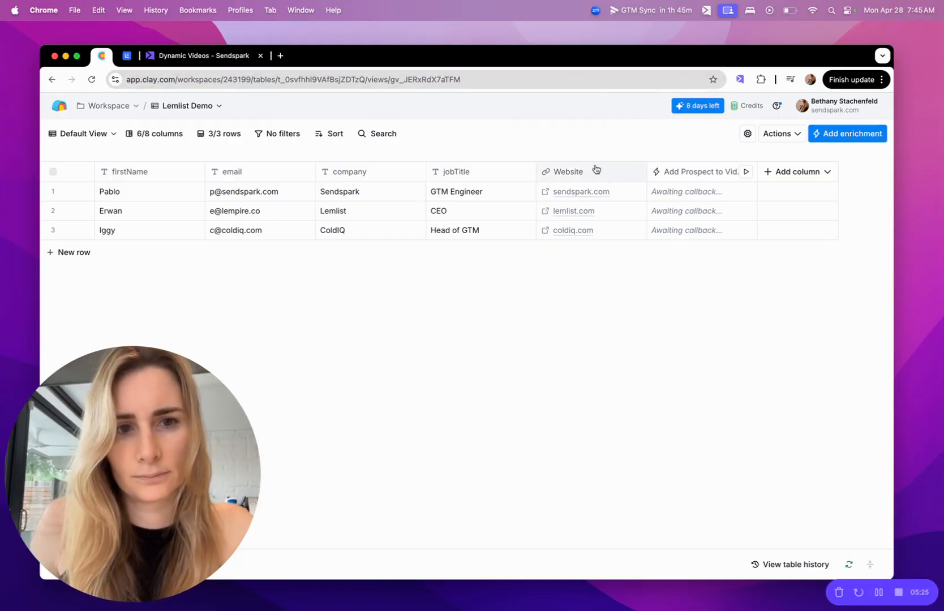
pyautogui.click(807, 176)
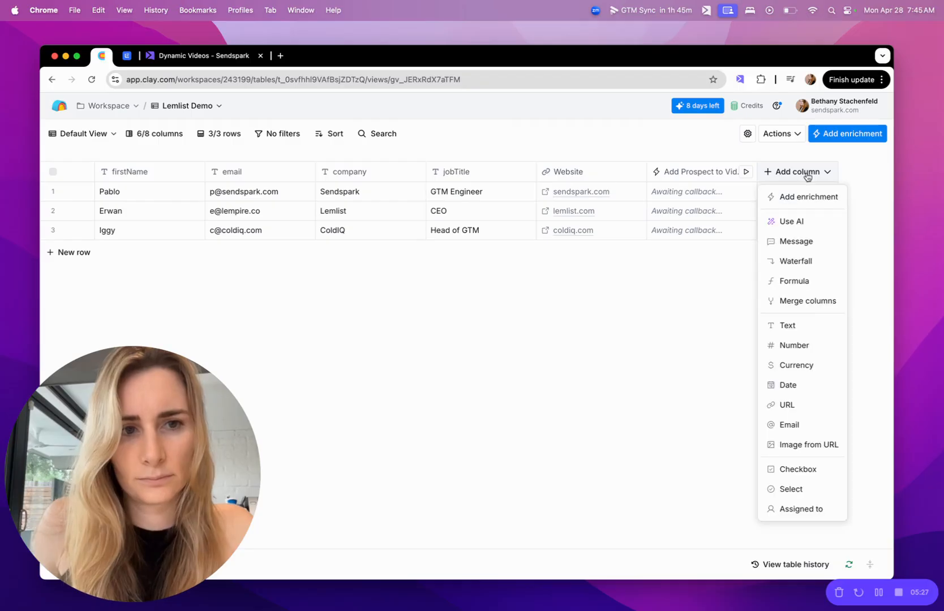
pyautogui.click(804, 196)
pyautogui.write('lemloist')
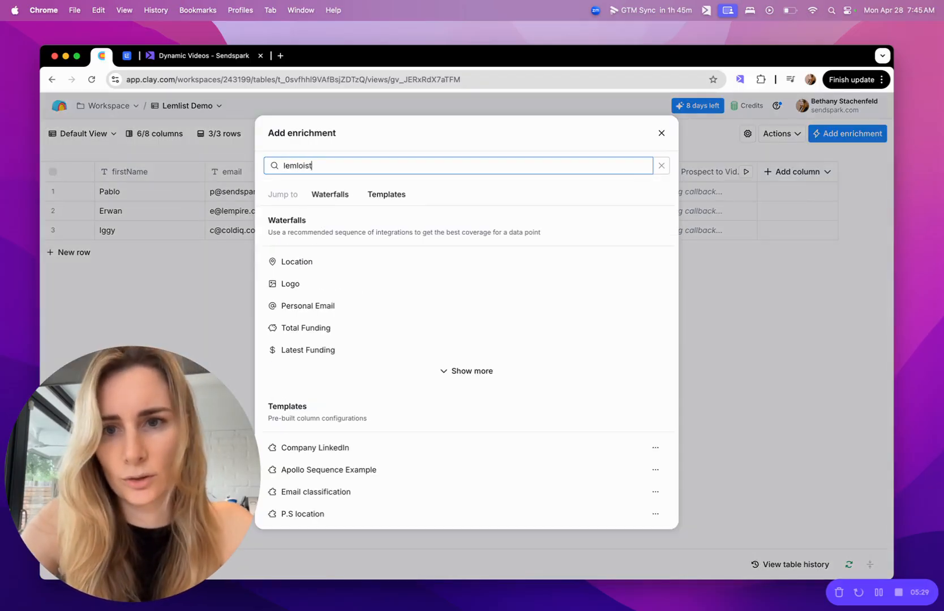
pyautogui.press('BackSpace')
pyautogui.press('BackSpace')
pyautogui.press('BackSpace')
pyautogui.press('BackSpace')
pyautogui.write('ist')
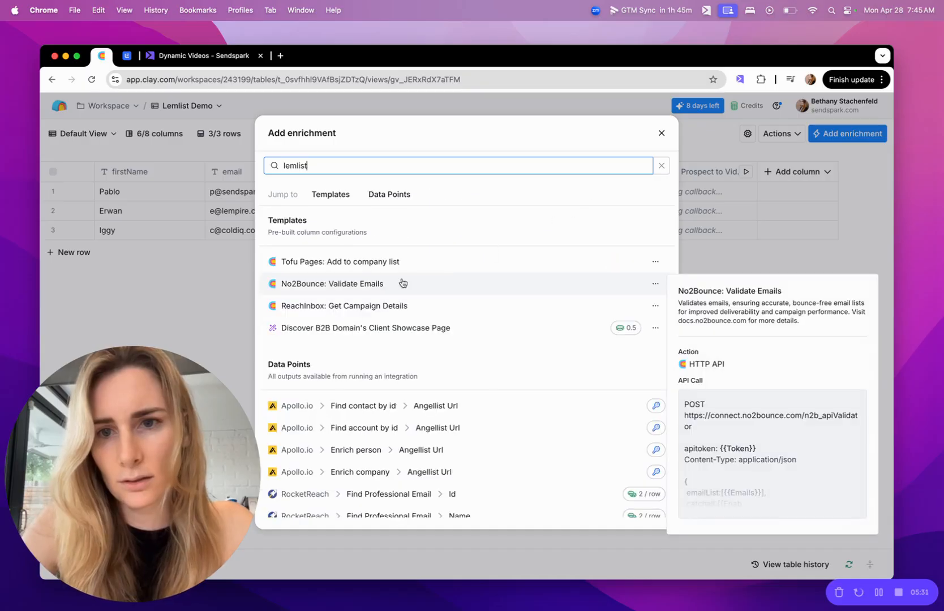
pyautogui.scroll(-3, 381, 344)
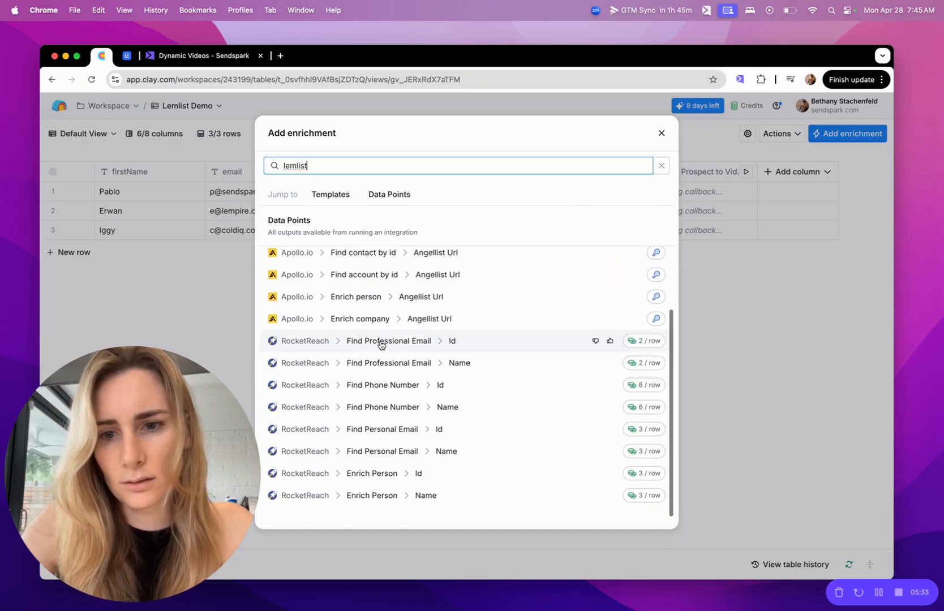
pyautogui.scroll(3, 381, 346)
pyautogui.moveTo(312, 141); pyautogui.dragTo(307, 163)
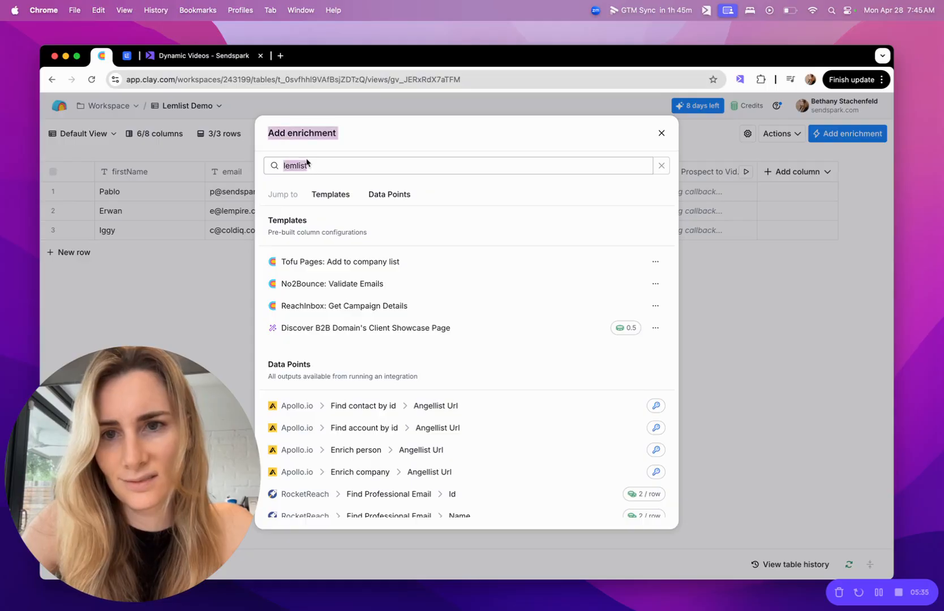
pyautogui.click(294, 163)
pyautogui.doubleClick(294, 163)
pyautogui.write('l')
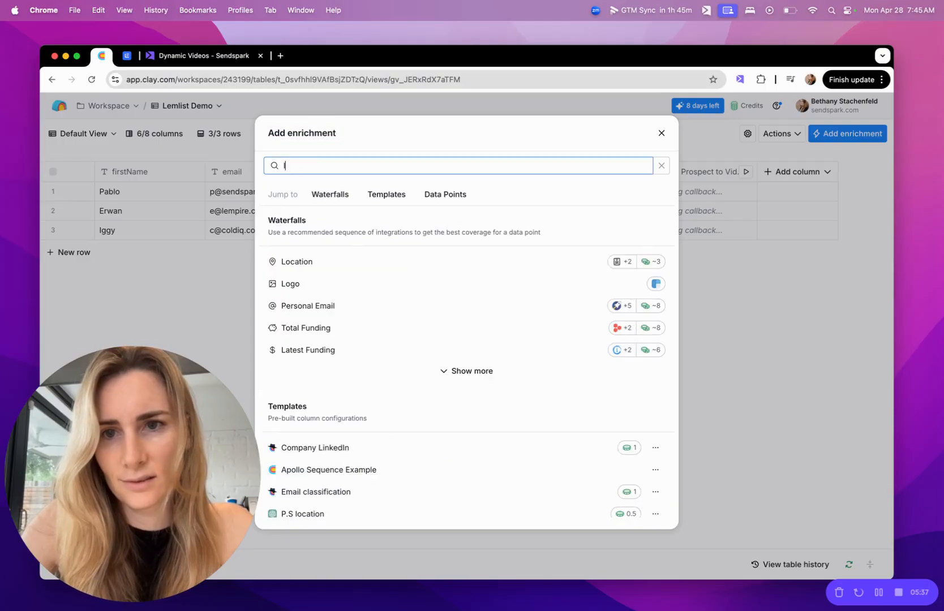
pyautogui.write('emlist')
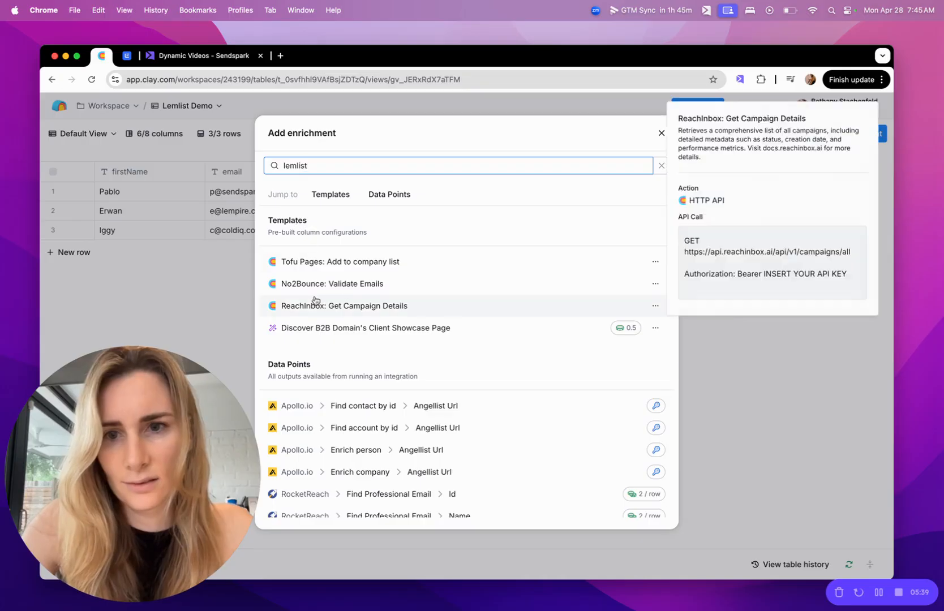
pyautogui.scroll(-1, 316, 300)
pyautogui.scroll(-2, 315, 301)
pyautogui.write('cl')
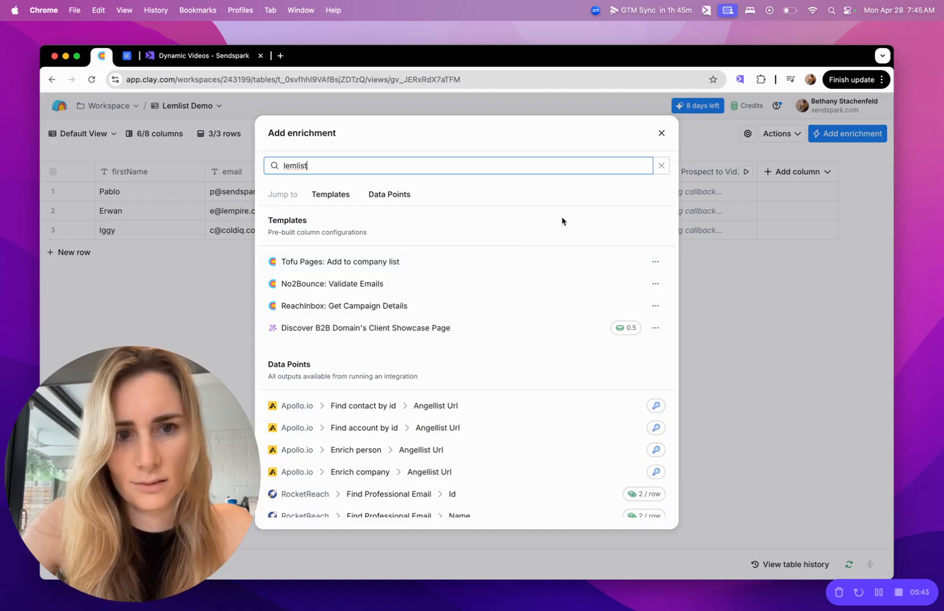
pyautogui.click(661, 134)
# Add a Lemlist Add Lead to Campaign enrichment and set its Campaign ID to Lemlist Clay Demo
pyautogui.click(794, 178)
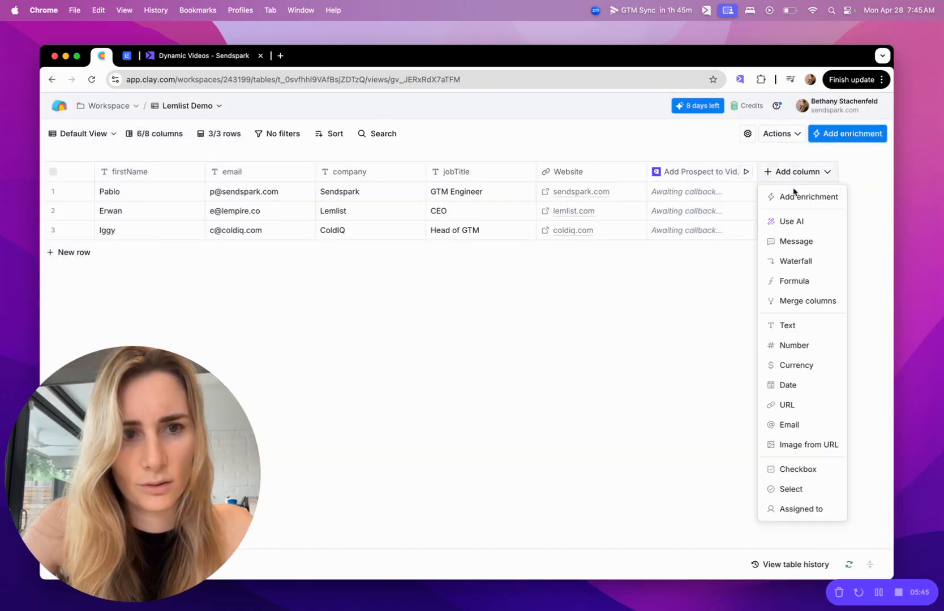
pyautogui.click(790, 204)
pyautogui.write('lemlis')
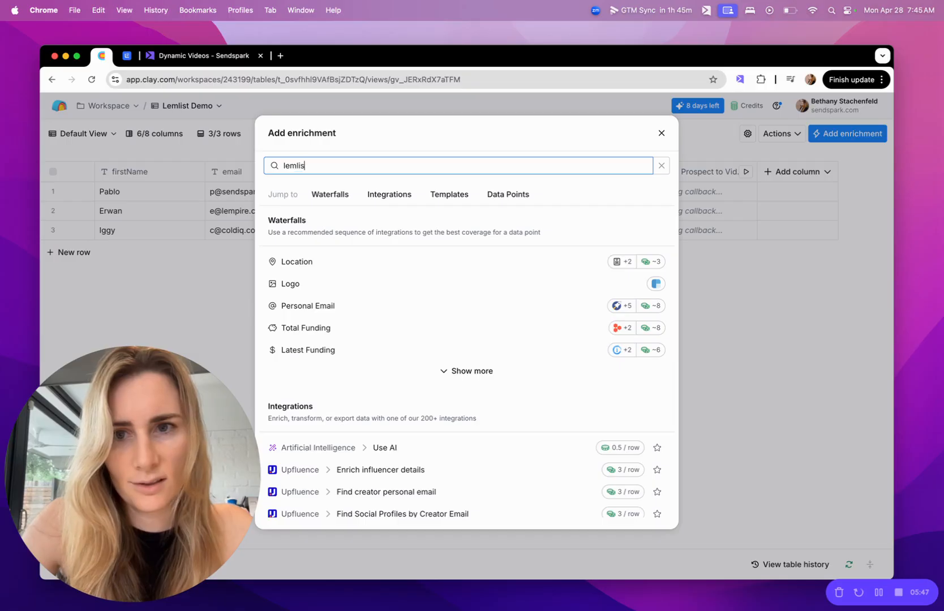
pyautogui.write('t')
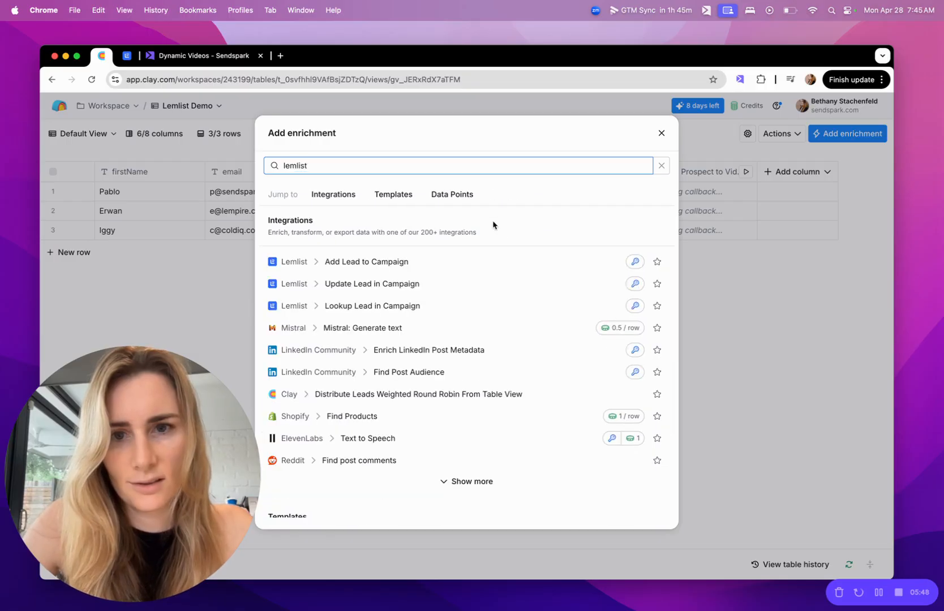
pyautogui.click(392, 262)
pyautogui.scroll(-3, 713, 345)
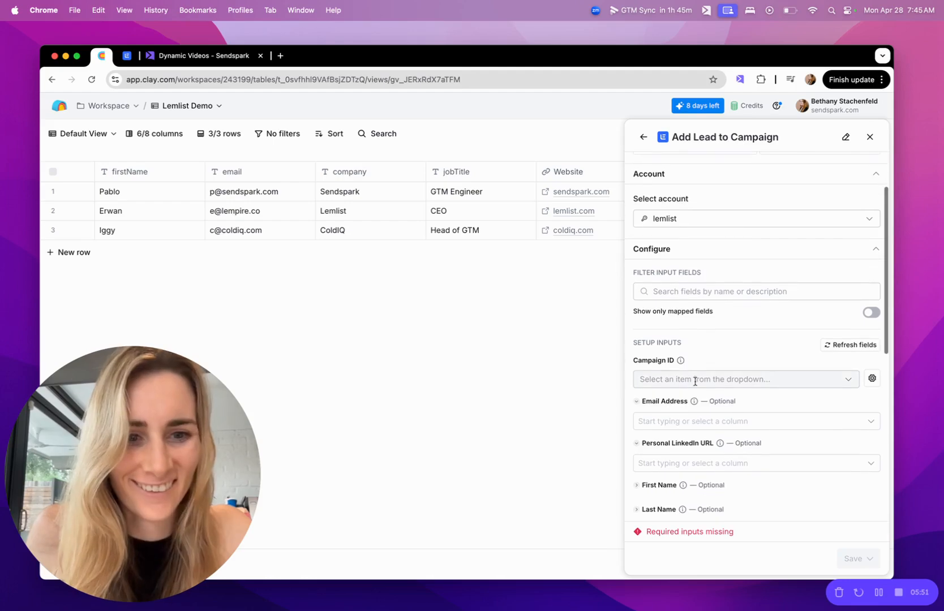
pyautogui.click(697, 381)
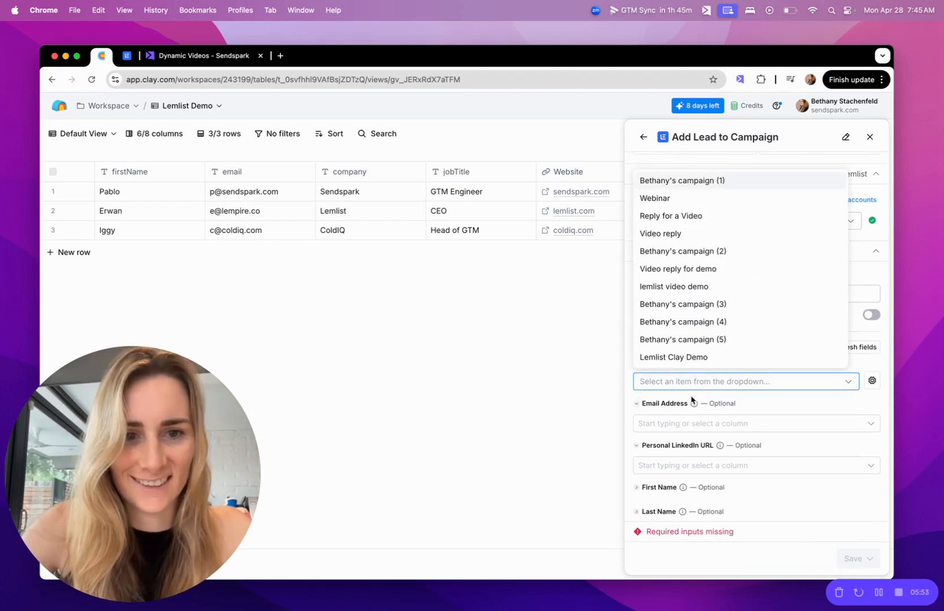
pyautogui.click(666, 358)
# Map the enrichment's Email Address input to the email column and First Name to firstName
pyautogui.click(662, 424)
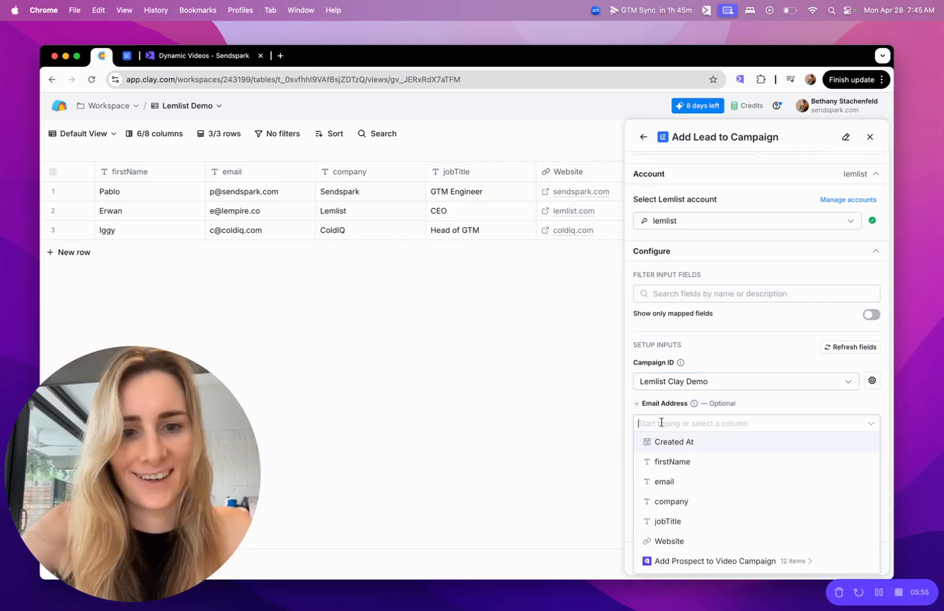
pyautogui.write('emai')
pyautogui.click(669, 447)
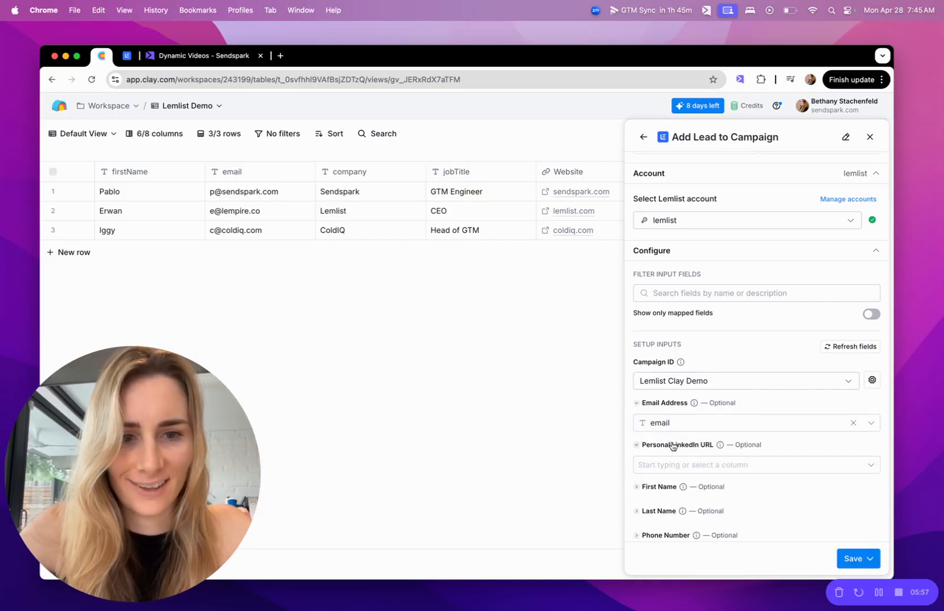
pyautogui.scroll(-3, 672, 446)
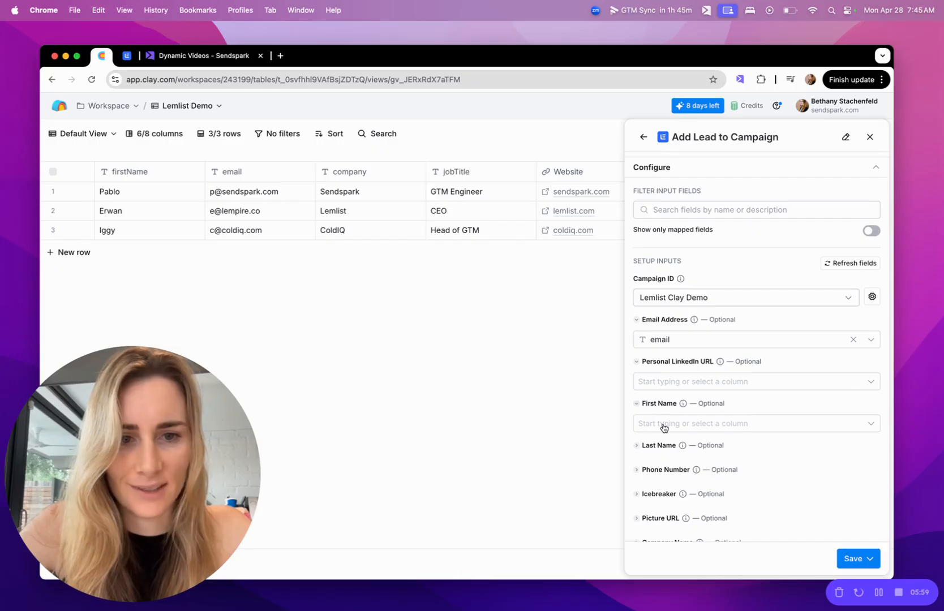
pyautogui.click(664, 425)
pyautogui.write('fir')
pyautogui.click(658, 440)
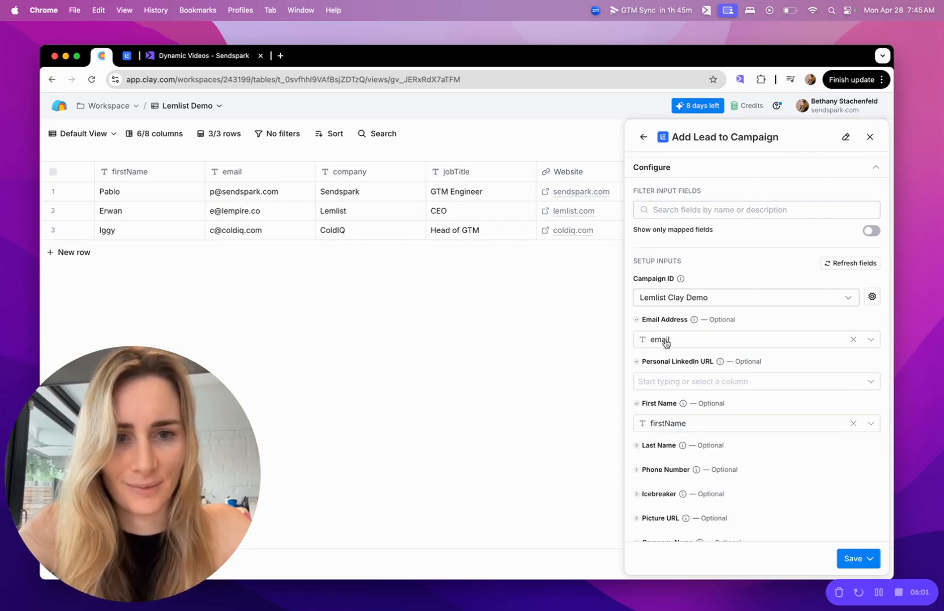
pyautogui.scroll(-3, 690, 433)
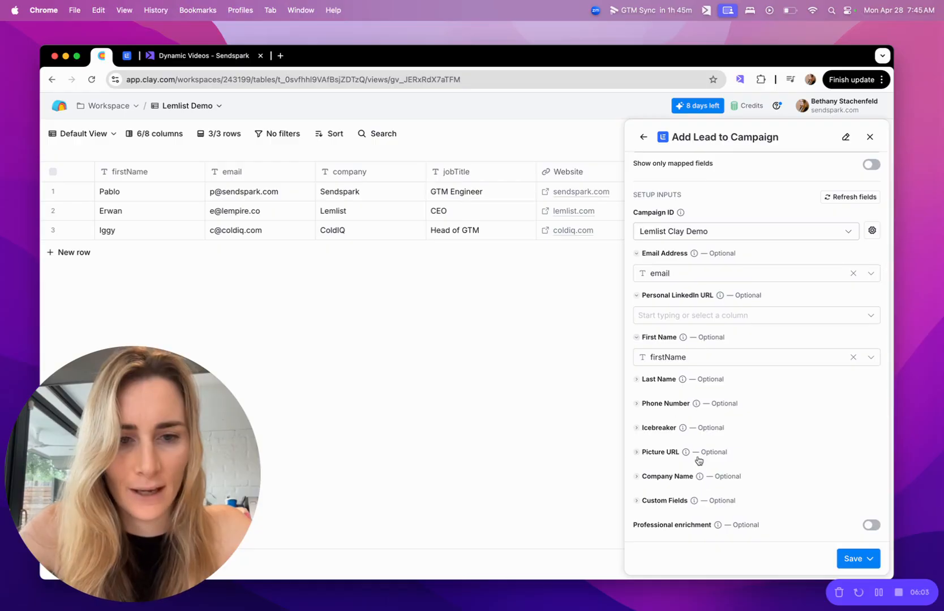
# Save the Add Lead to Campaign enrichment without running it on the rows
pyautogui.click(860, 560)
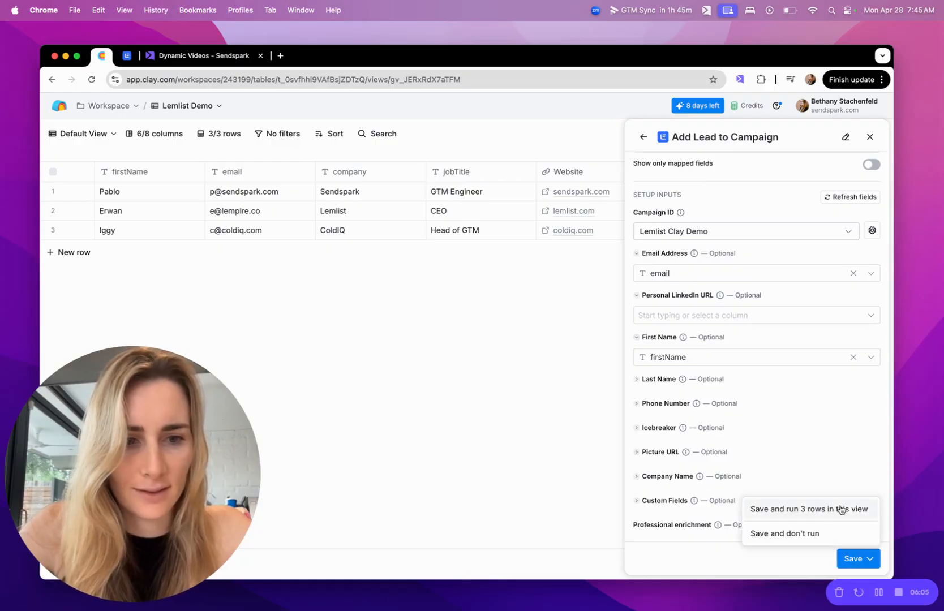
pyautogui.click(820, 532)
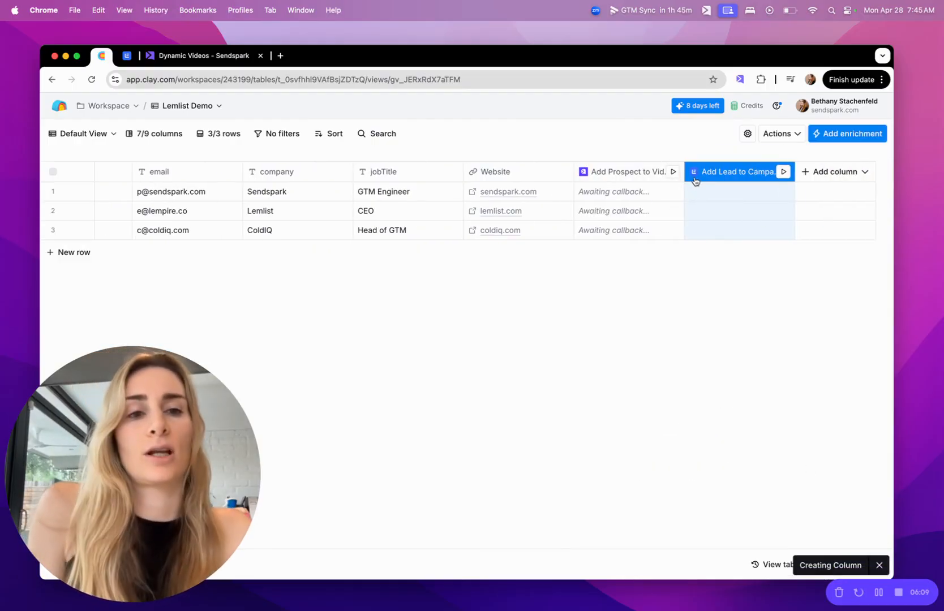
pyautogui.hscroll(-1, 641, 181)
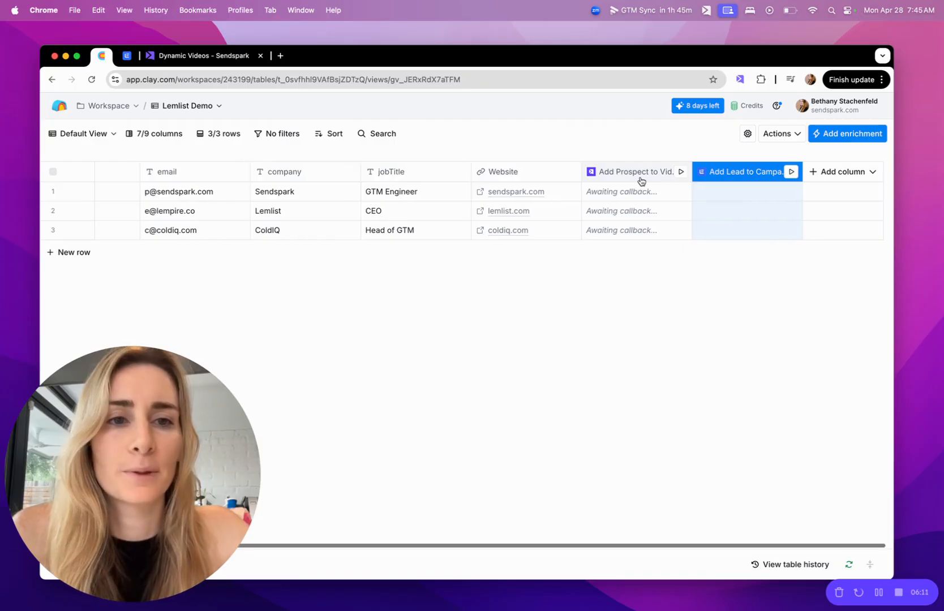
pyautogui.hscroll(-3, 641, 181)
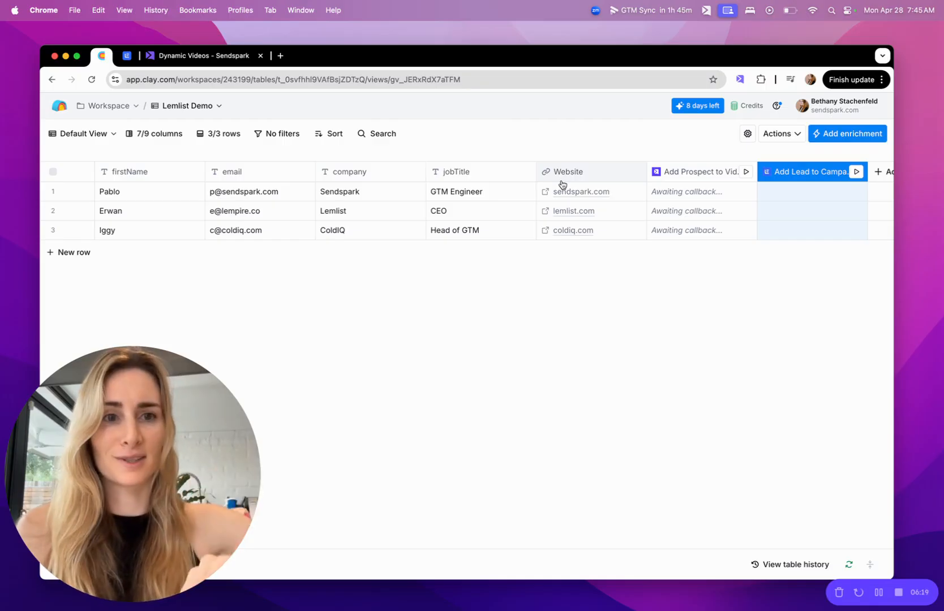
# Check the lead list of the Lemlist campaign, then return to the Clay table
pyautogui.click(127, 55)
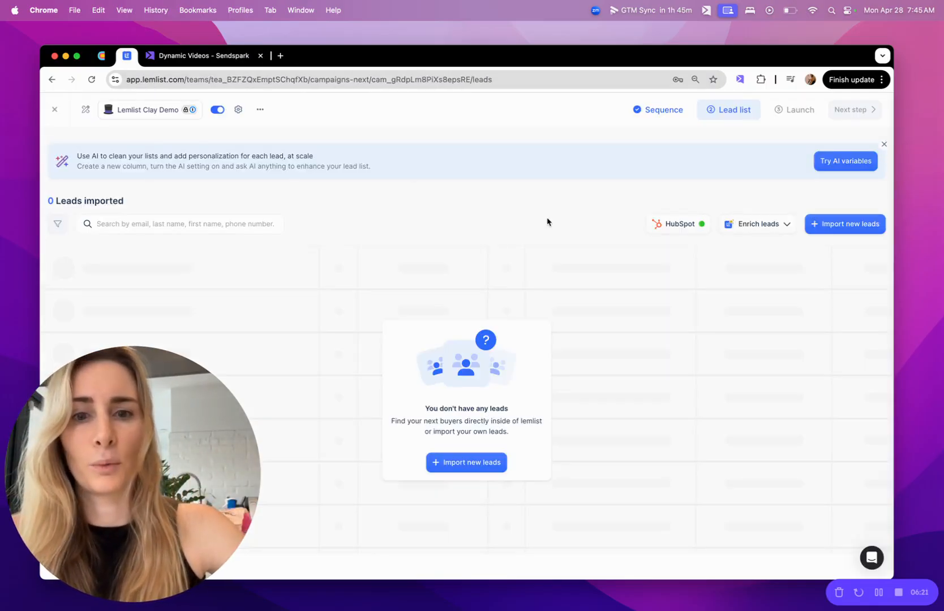
pyautogui.click(103, 57)
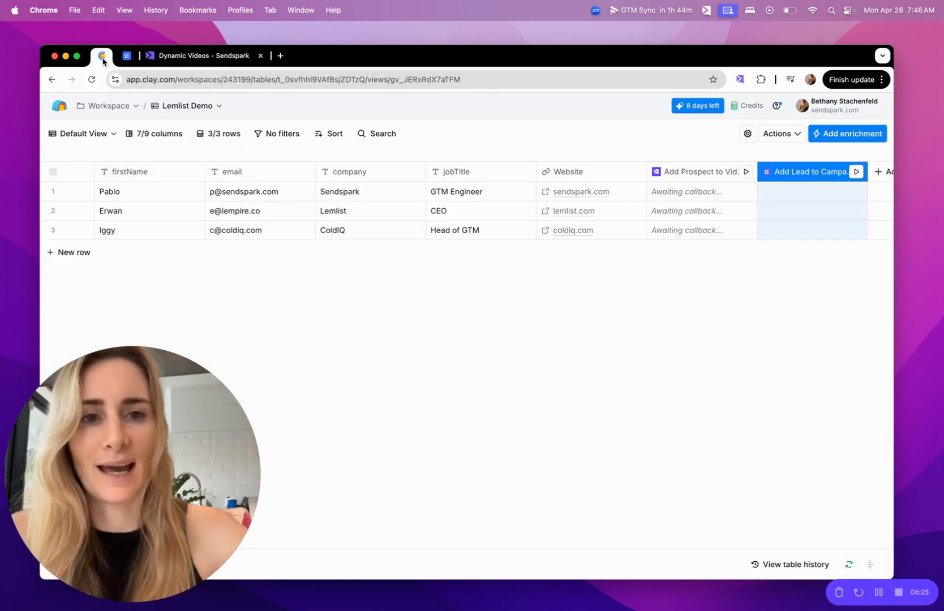